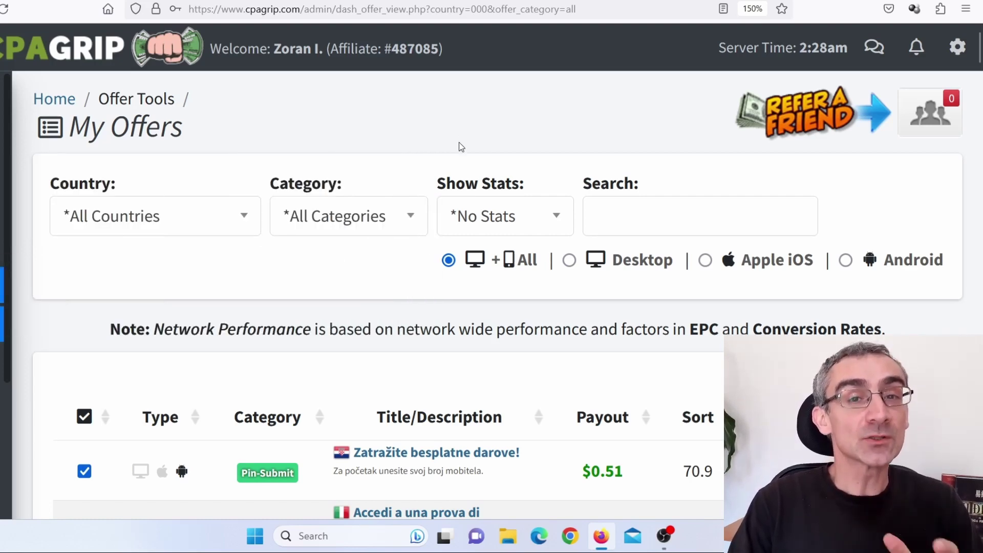
Filter My Offers to 'US | United States' and scroll to the Starbucks App offer.
left_click(191, 230)
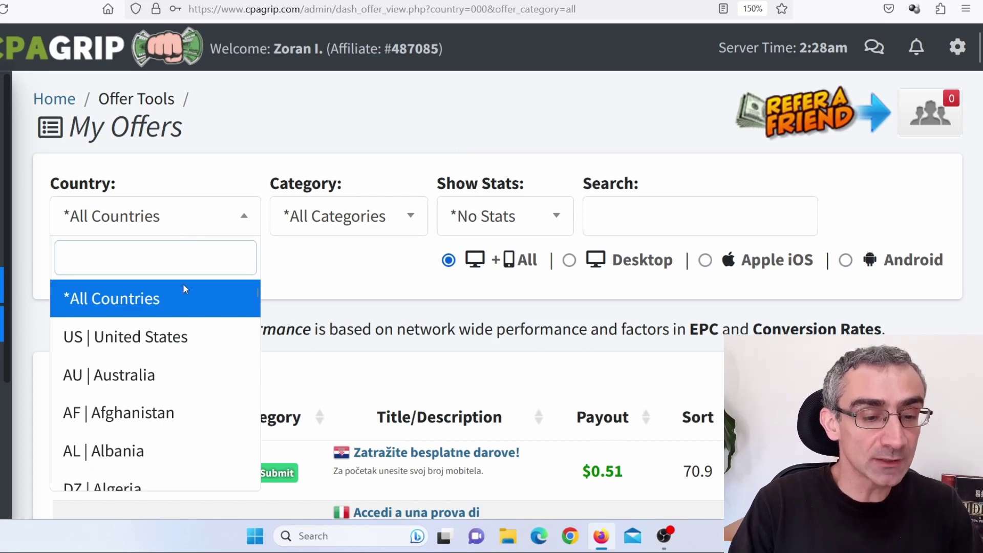
left_click(171, 337)
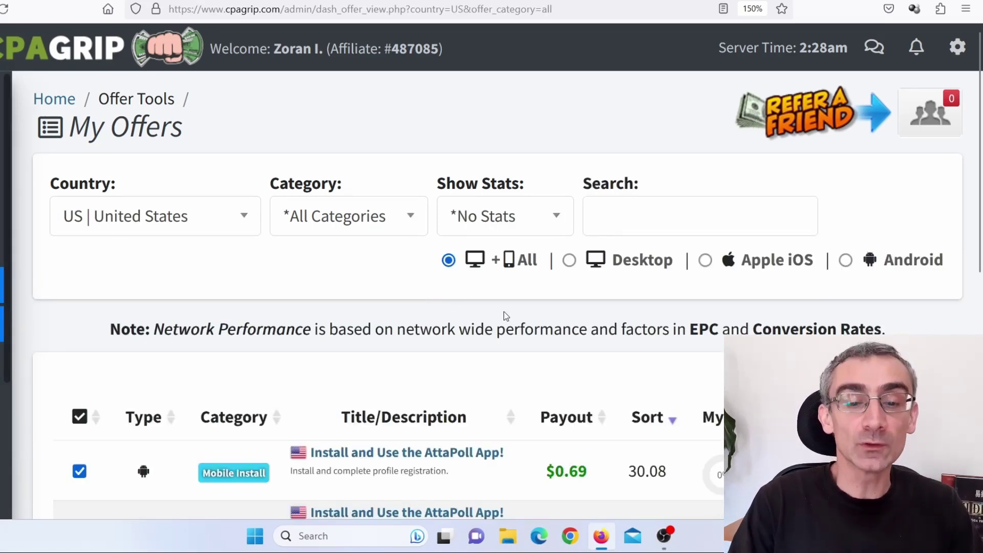
scroll(532, 337, "down", 5)
scroll(533, 342, "down", 2)
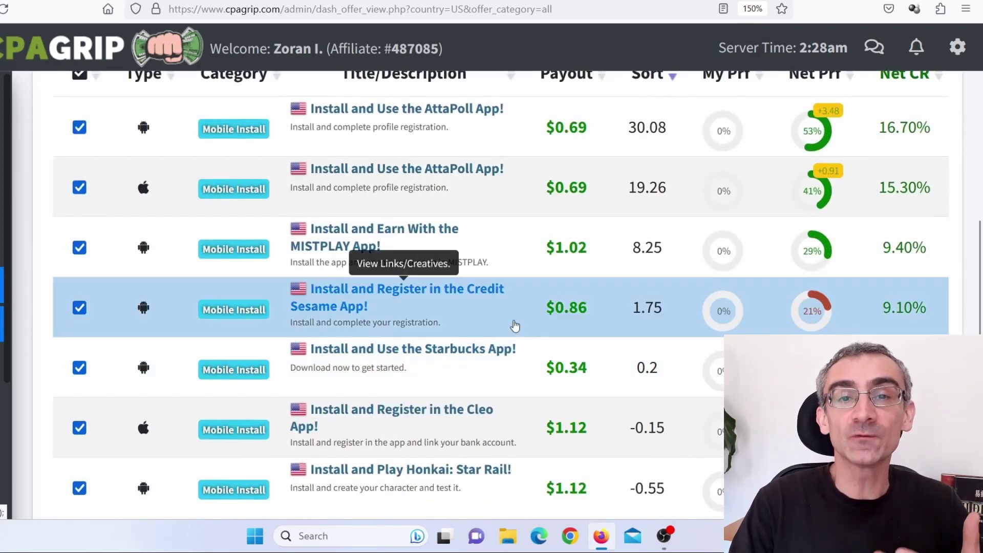
scroll(507, 322, "down", 2)
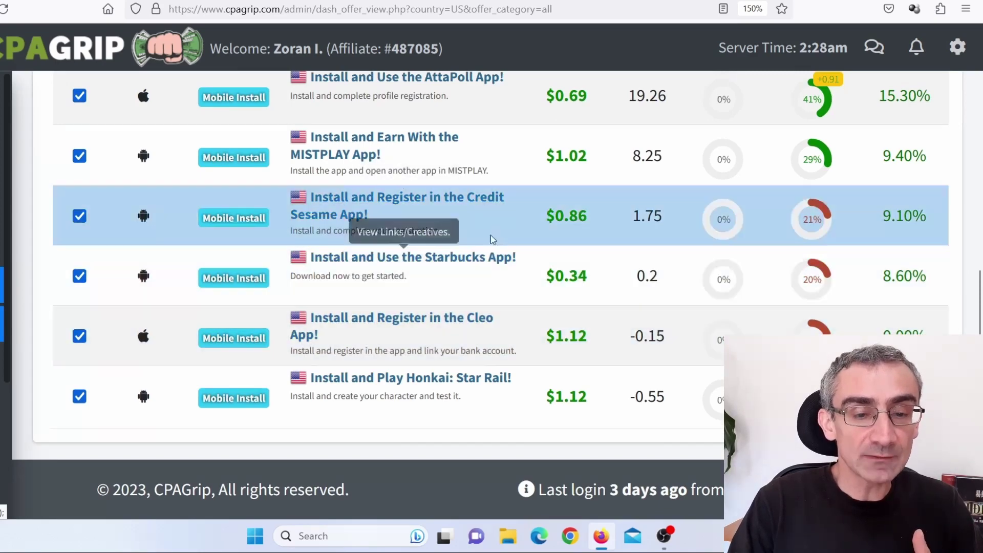
scroll(597, 316, "up", 2)
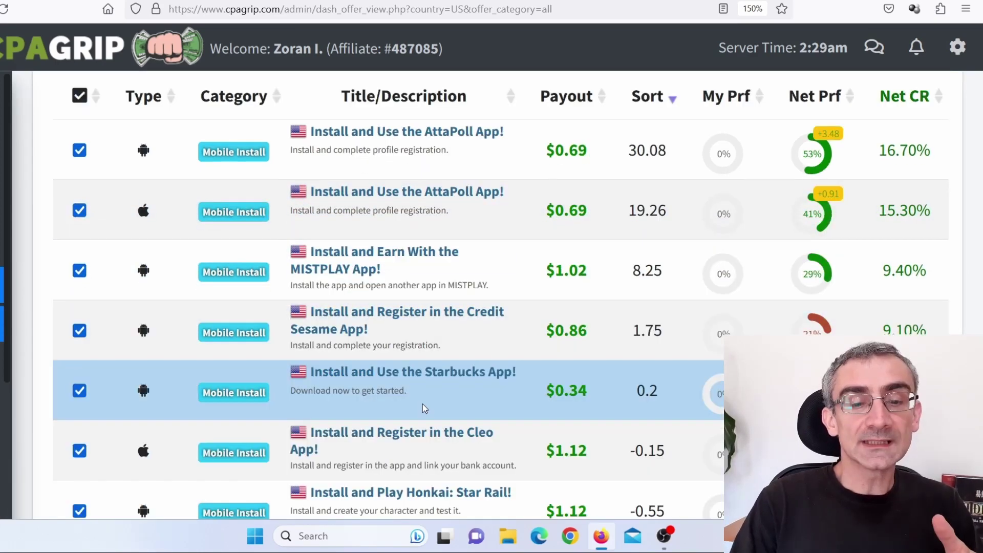
Open the Starbucks App offer and paste its full title into a Notepad note.
left_click(427, 378)
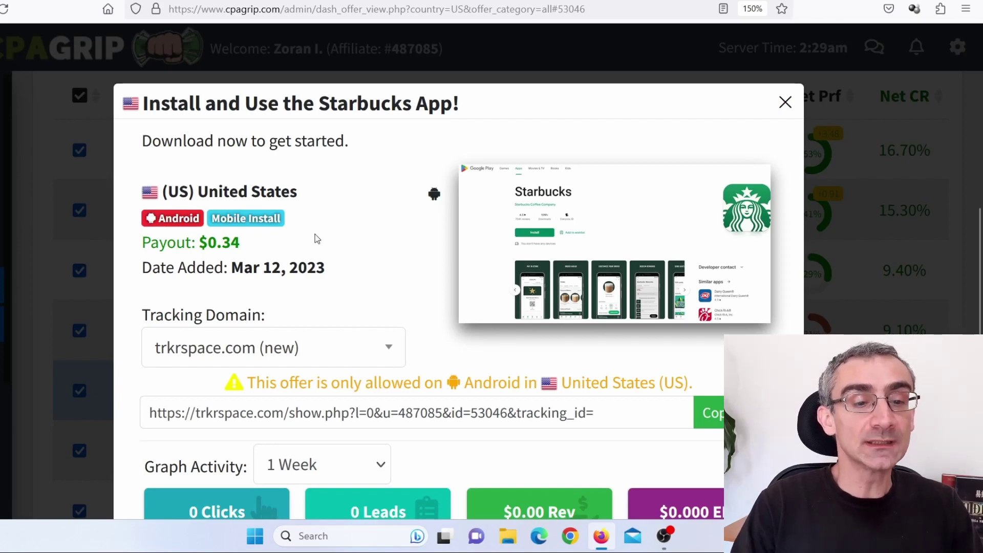
left_click_drag(146, 99, 477, 117)
key("ctrl+c")
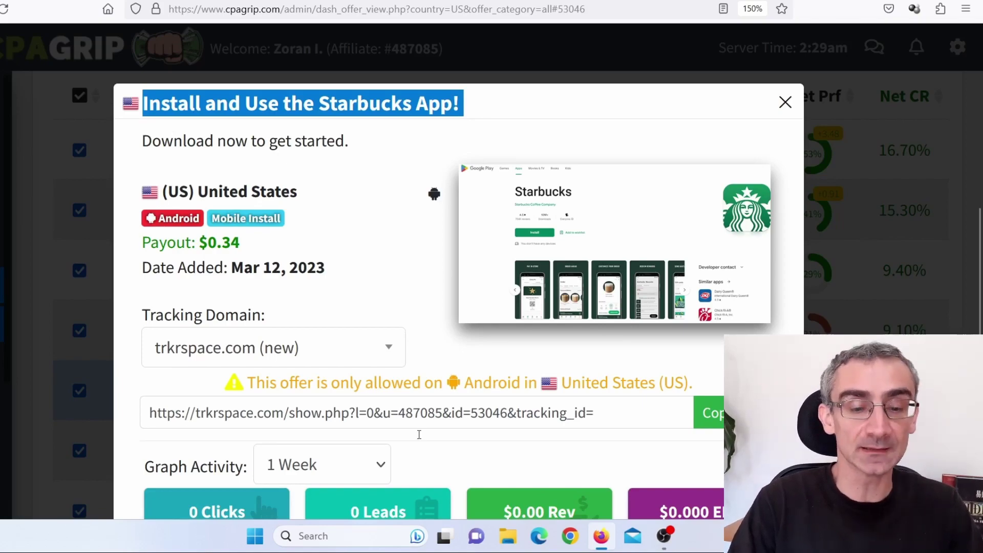
left_click(351, 538)
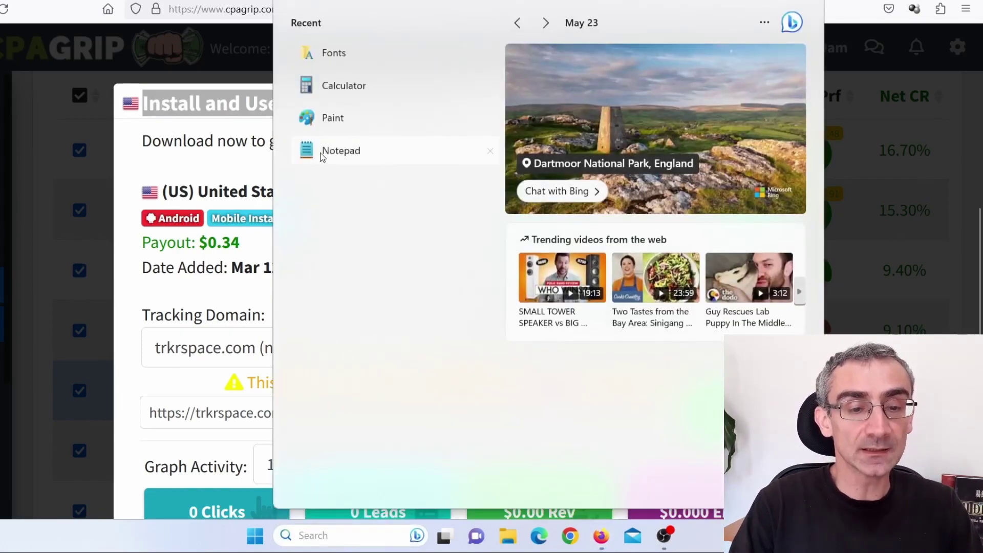
left_click(334, 151)
key("ctrl+v")
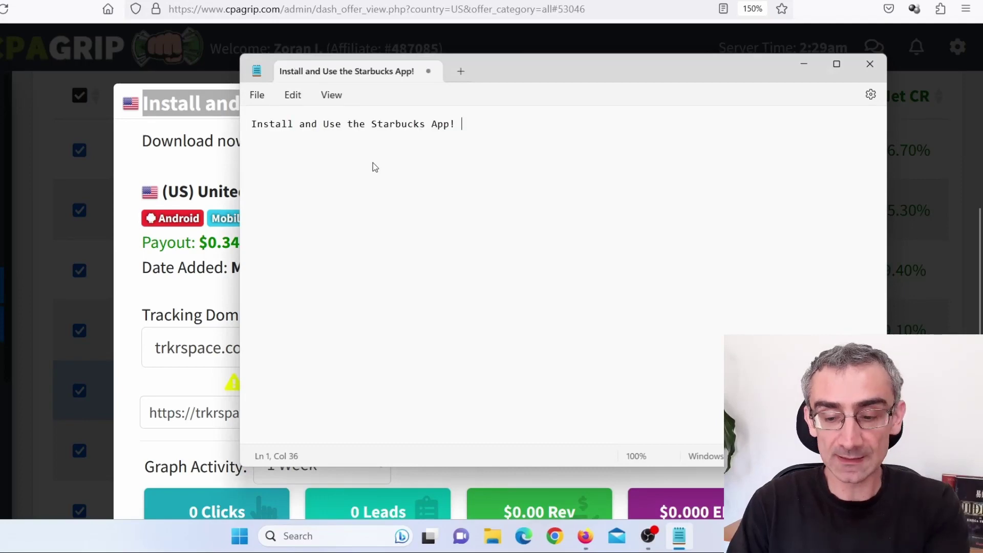
key("Return")
key("Return")
key("Return")
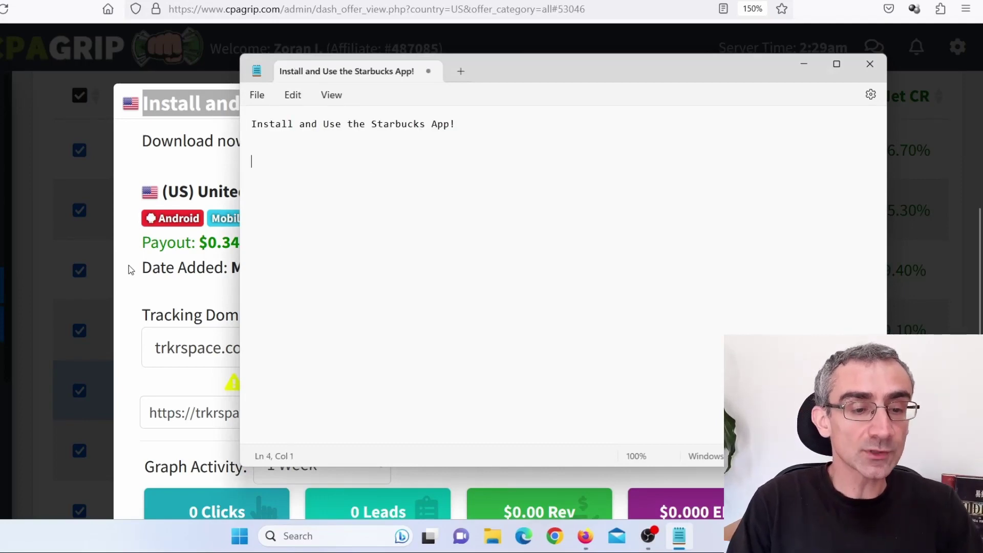
Add the offer's description to the note below the title, then select the payout amount.
left_click(128, 265)
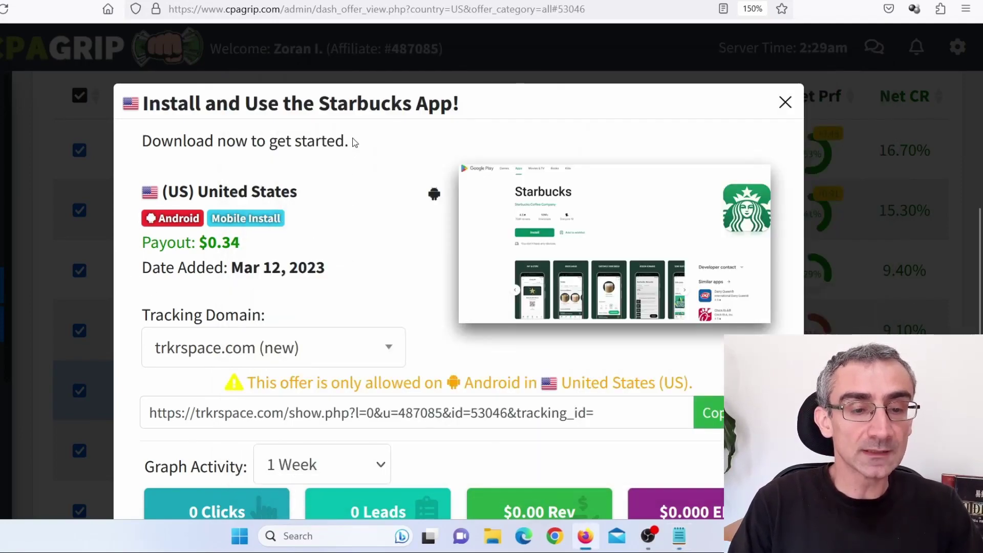
left_click_drag(354, 142, 143, 143)
key("ctrl+c")
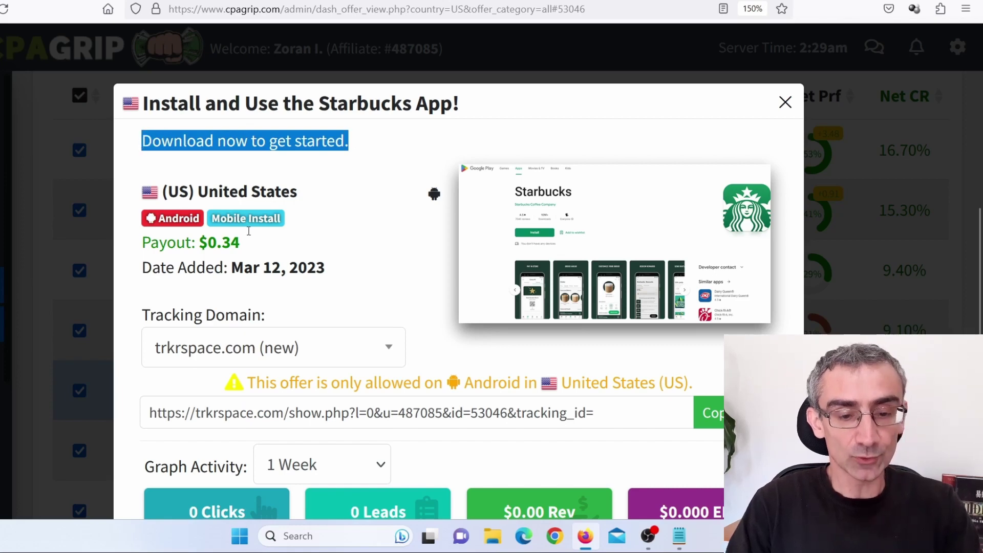
left_click(679, 536)
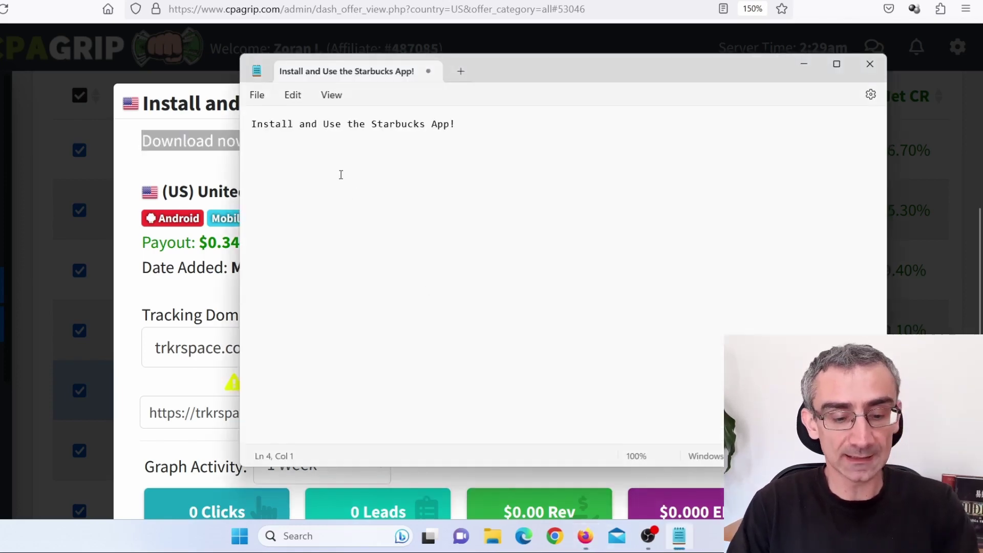
key("ctrl+v")
key("Return")
left_click(169, 245)
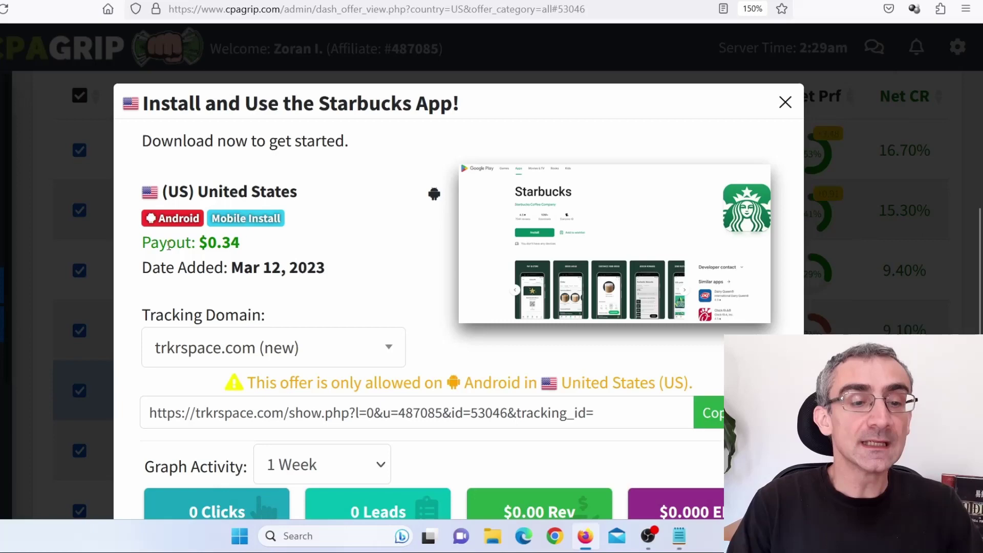
left_click_drag(151, 243, 240, 251)
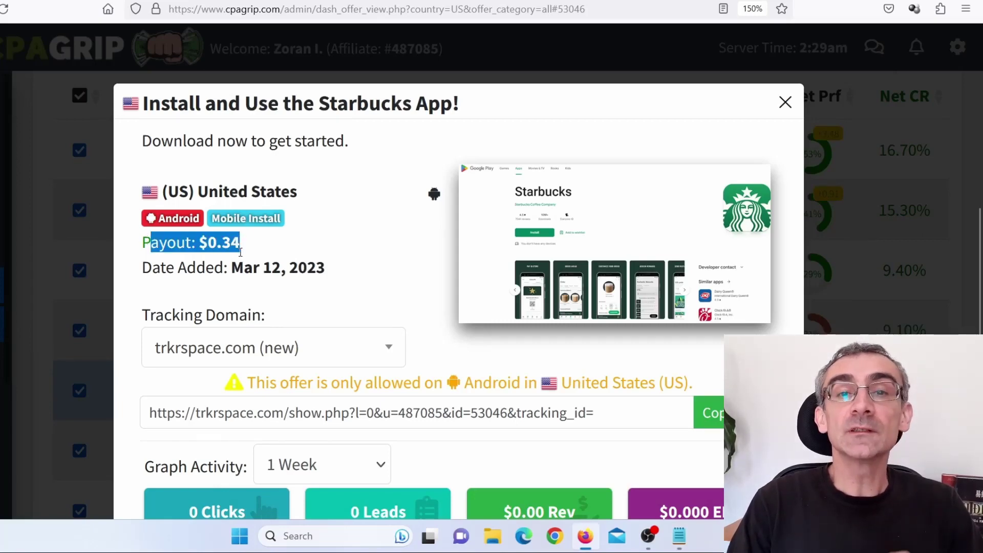
scroll(242, 253, "up", 2)
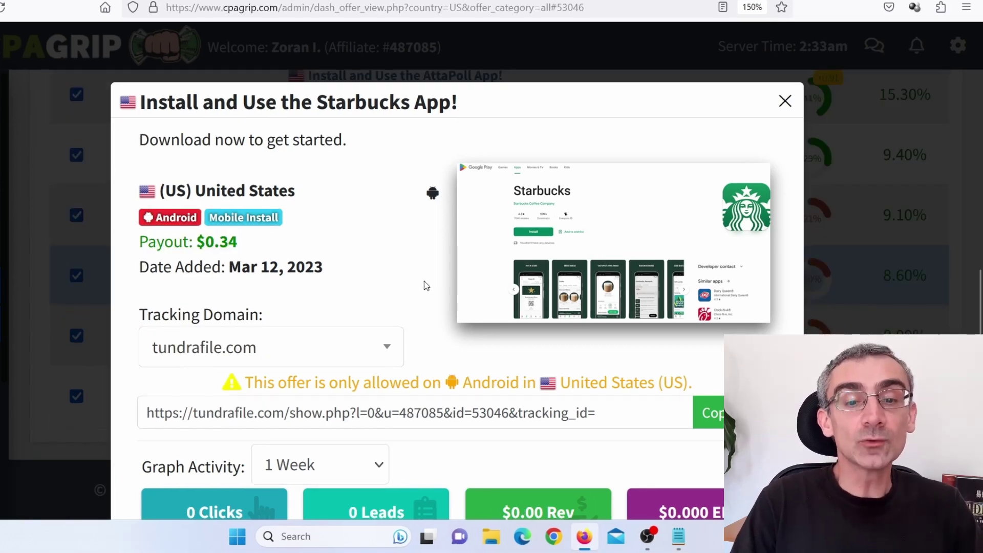
Open the Starbucks preview image full-size, save it to disk, and return to the offer.
right_click(598, 220)
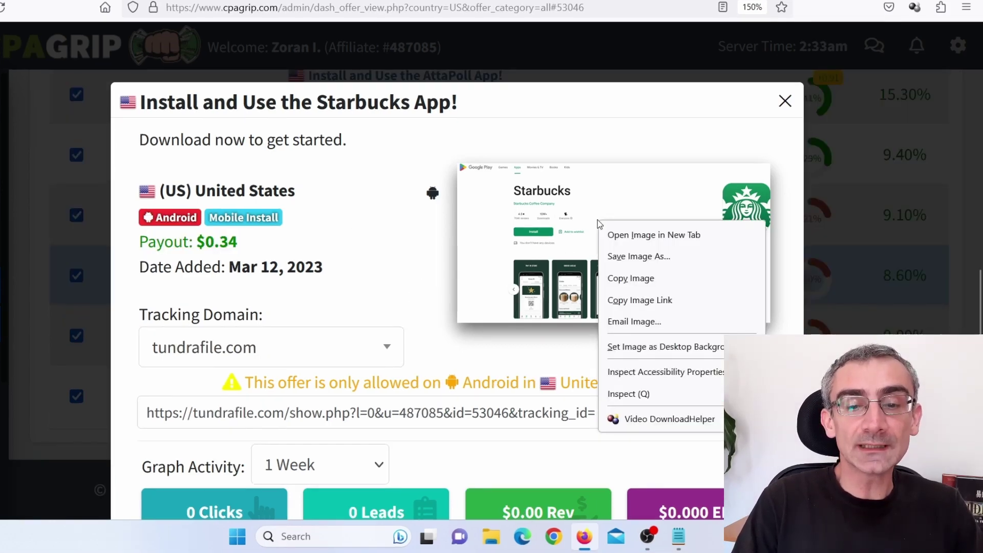
left_click(639, 235)
left_click(184, 1)
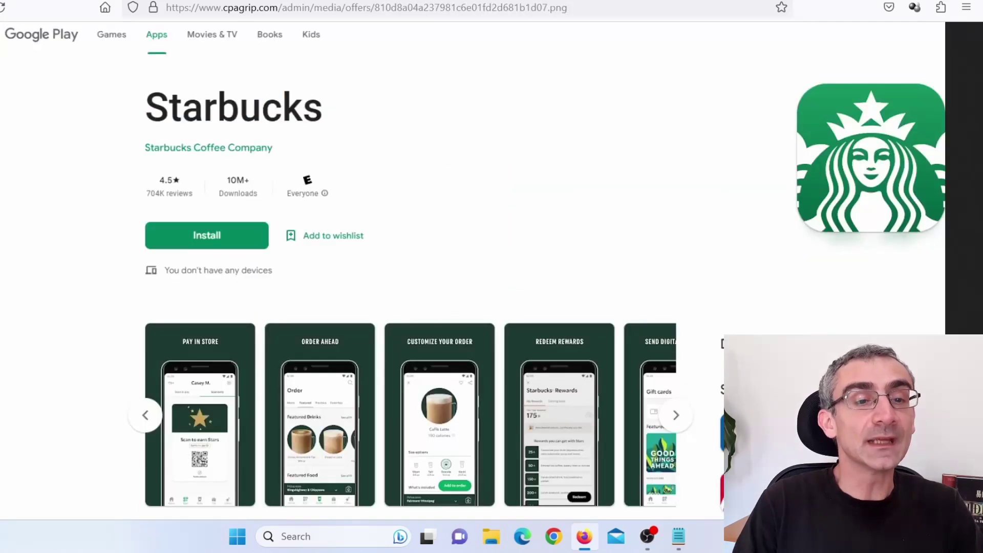
right_click(459, 257)
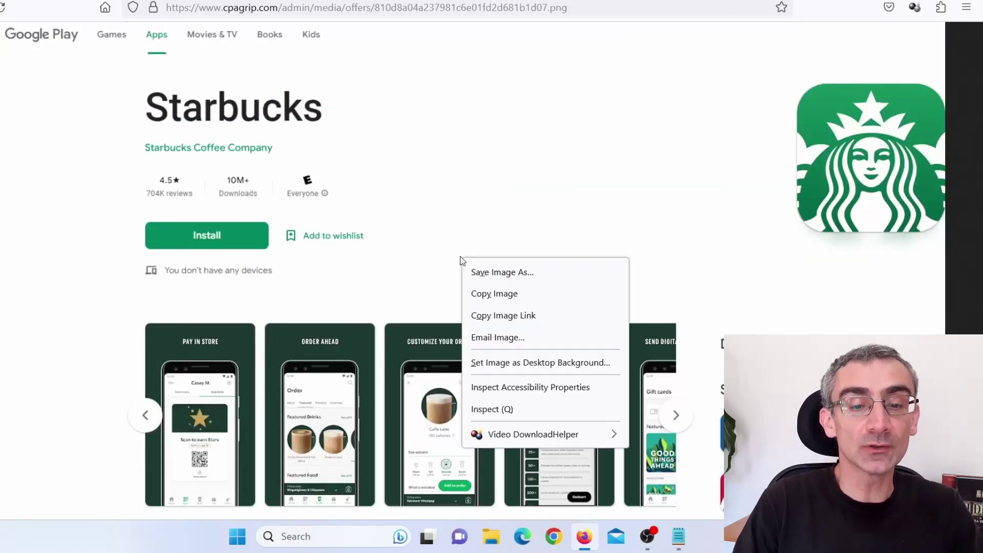
left_click(498, 277)
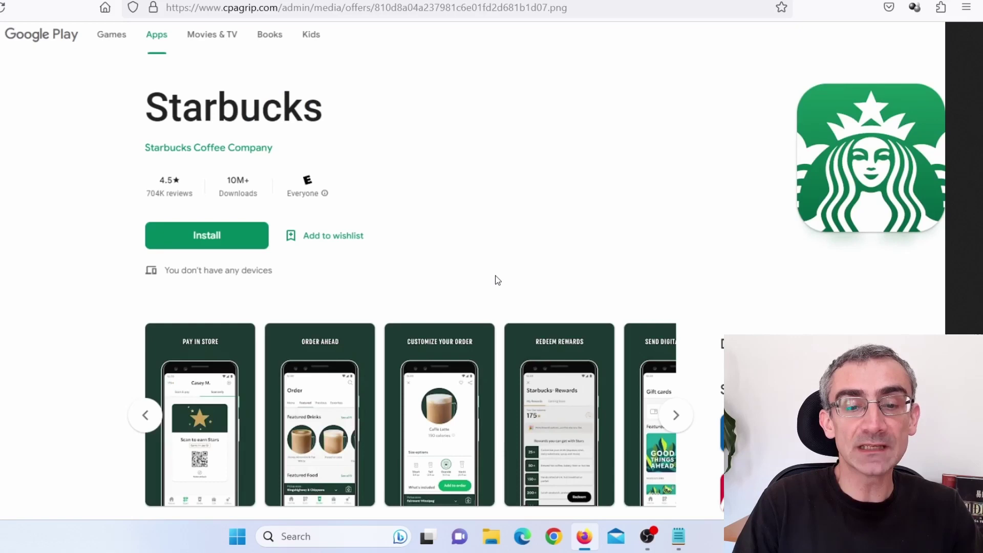
left_click(349, 354)
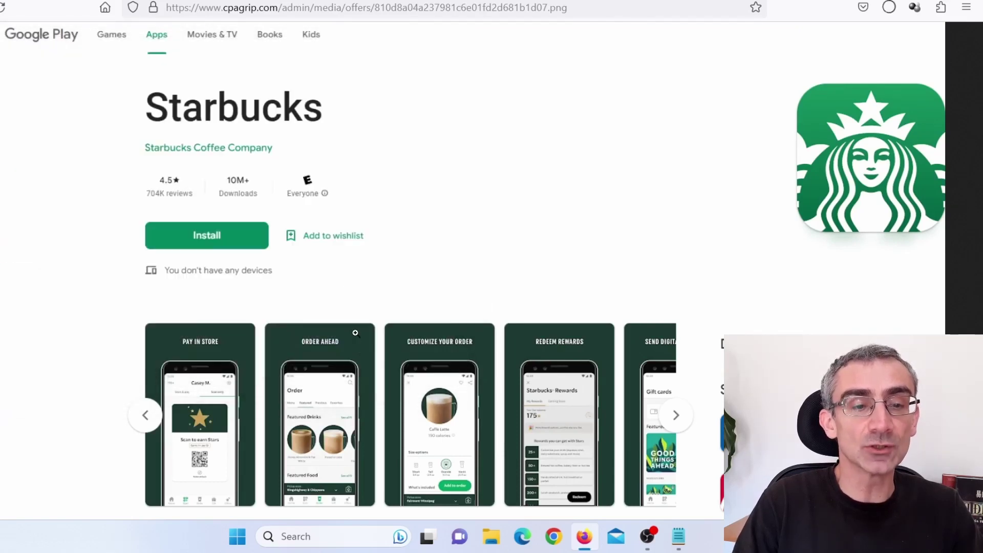
key("ctrl+w")
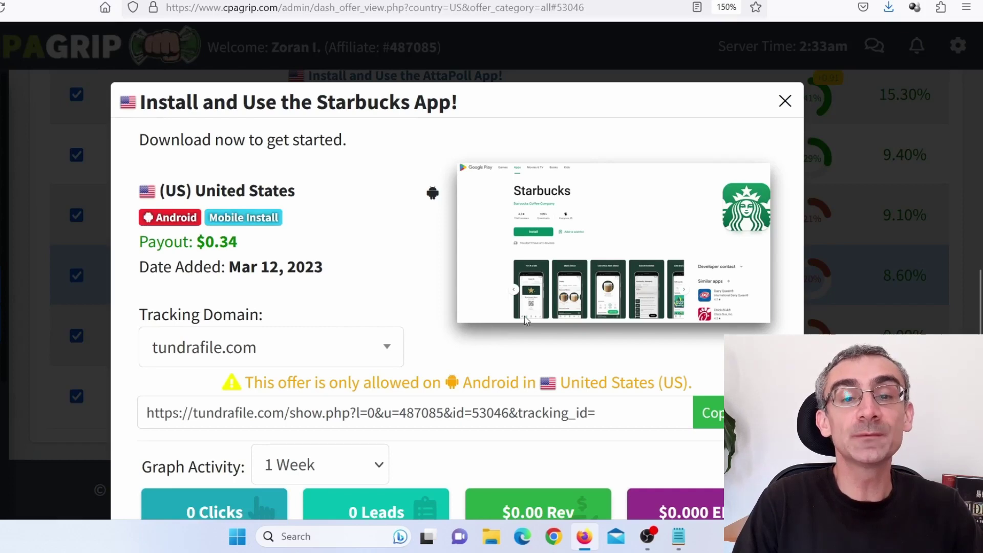
Copy the Starbucks offer's tracking link and switch to the Bitly Links page.
left_click(717, 421)
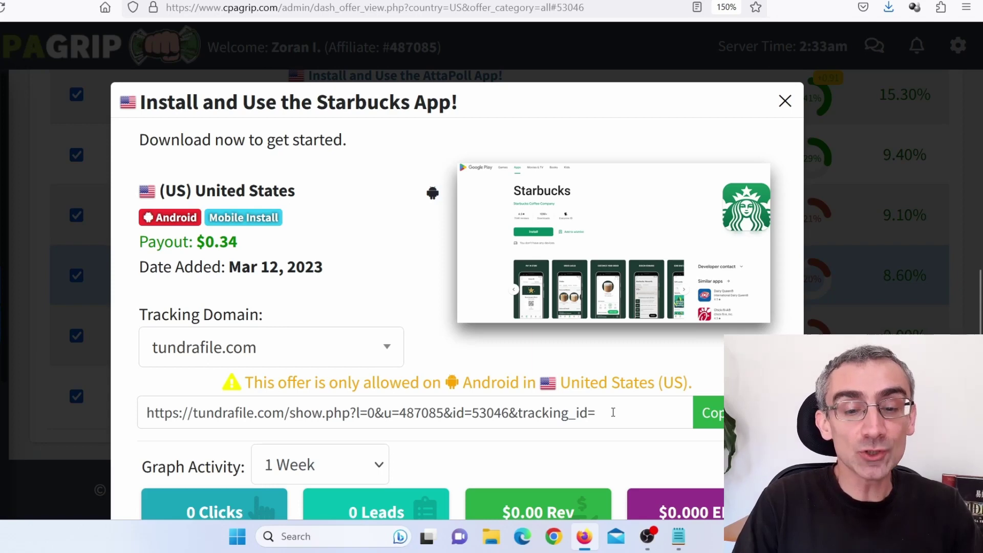
left_click_drag(599, 412, 164, 412)
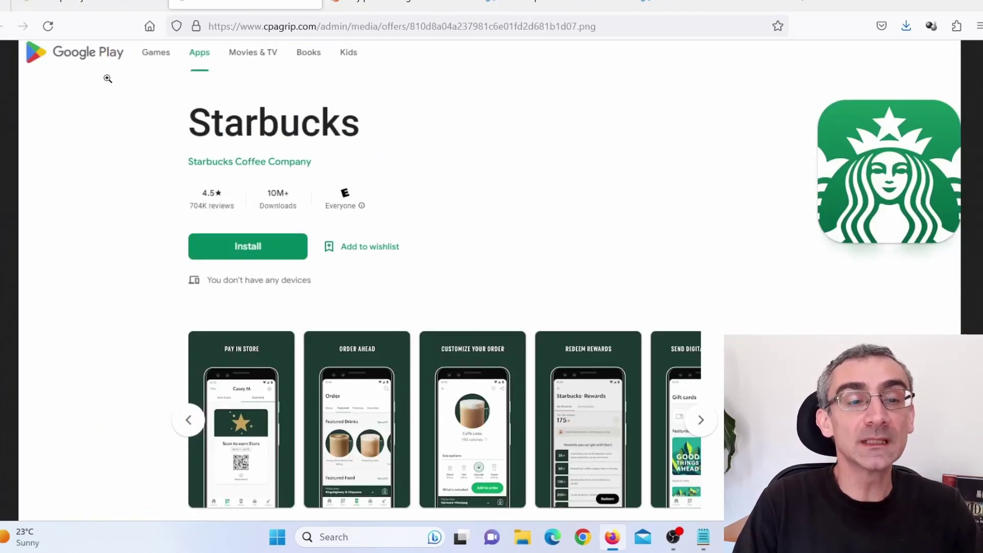
left_click(359, 5)
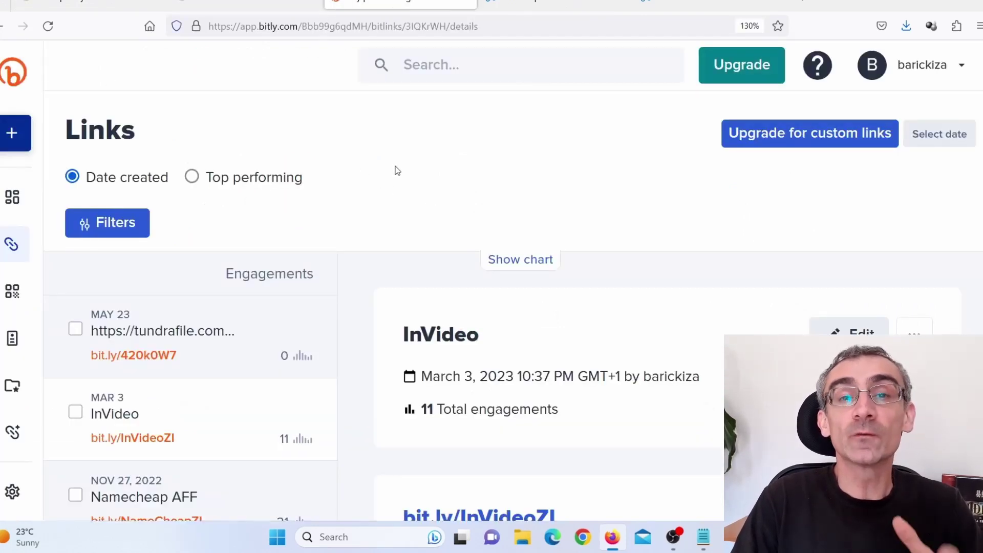
Paste the offer URL into a new Bitly link and copy the existing bit.ly/420k0W7 into the notes.
left_click(11, 135)
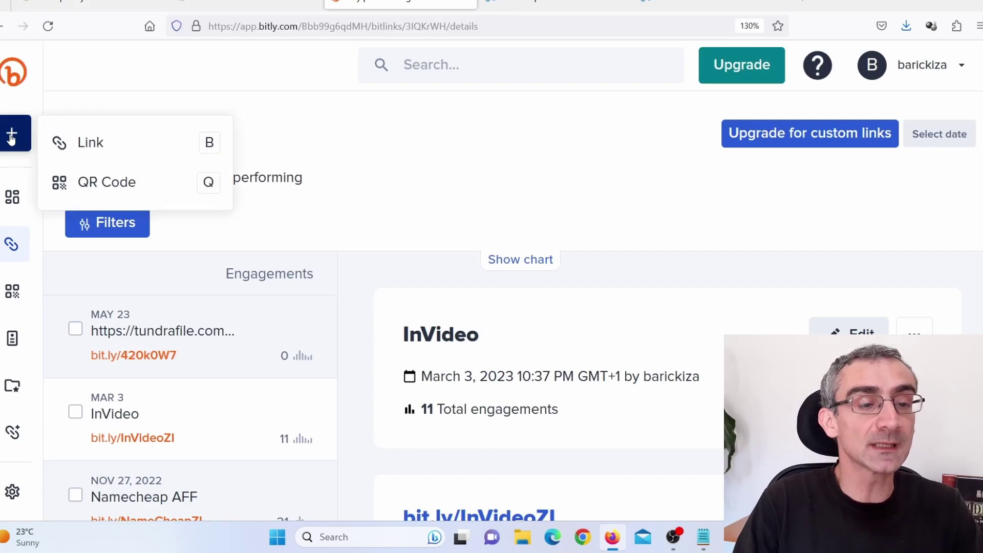
left_click(101, 145)
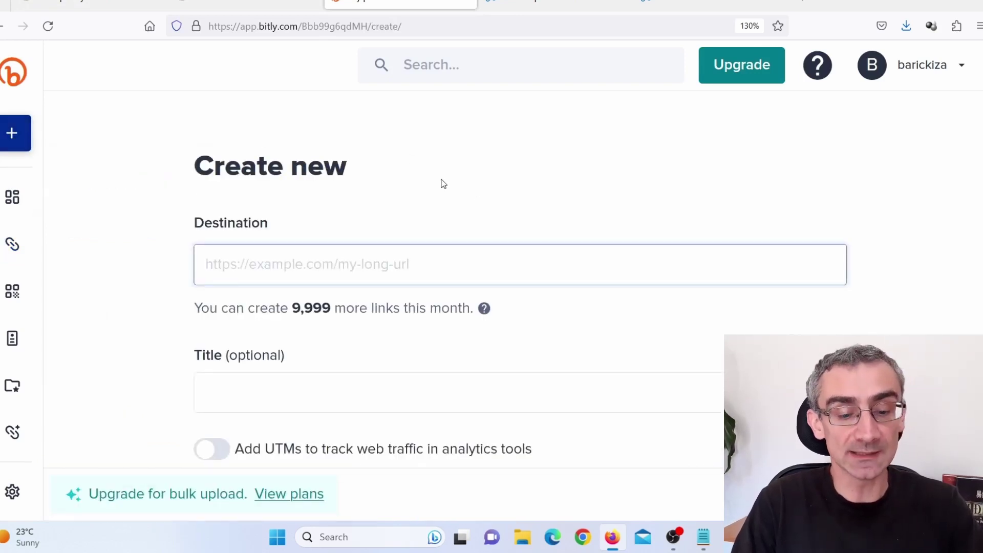
key("ctrl+v")
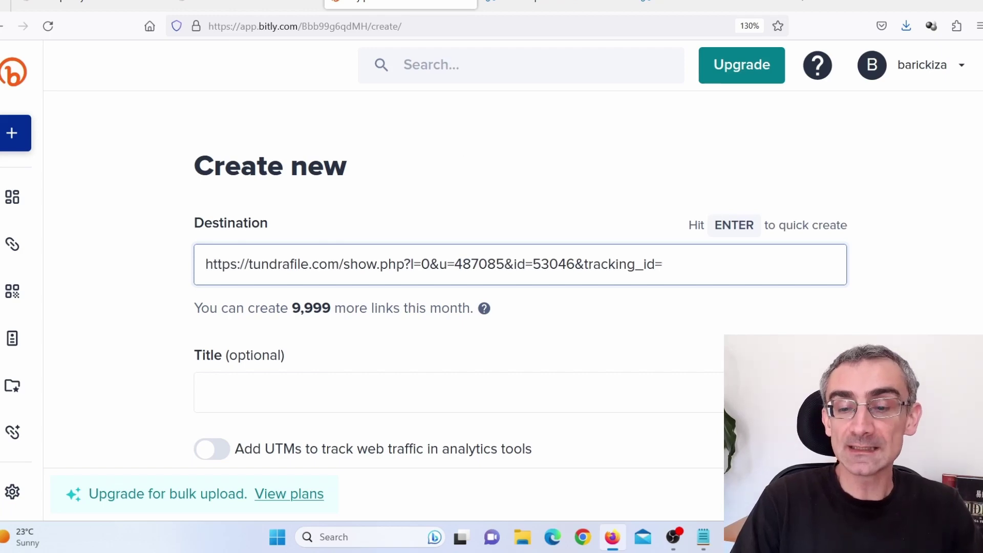
scroll(568, 334, "down", 2)
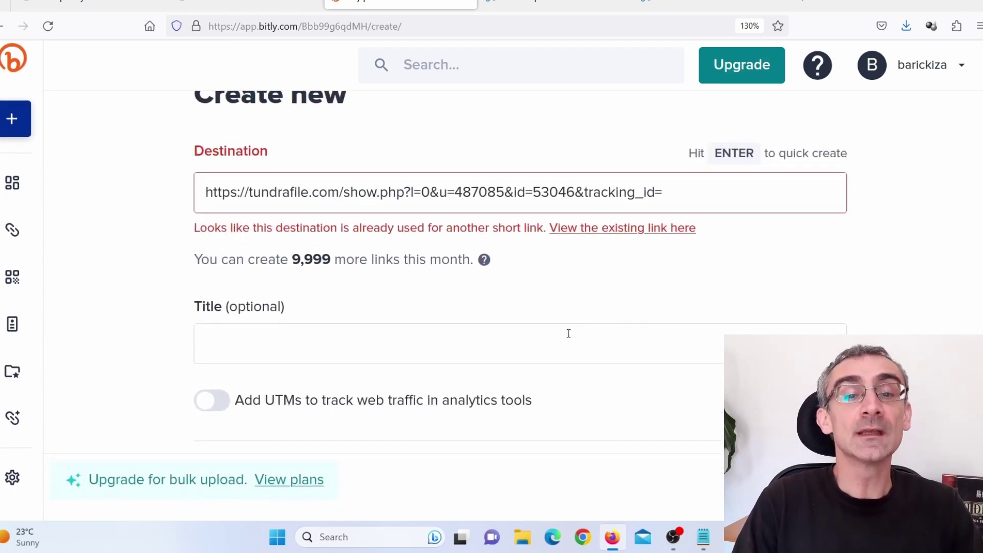
left_click(584, 225)
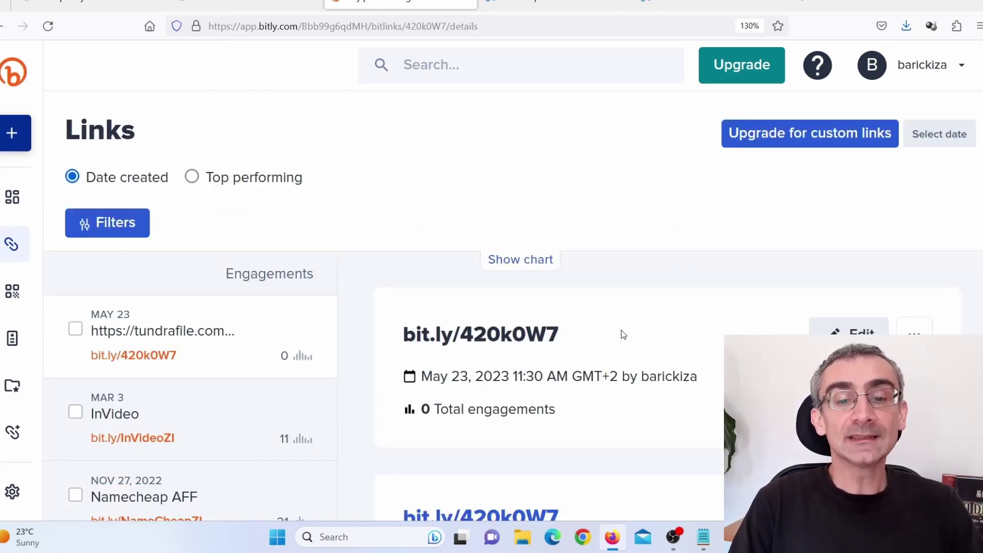
left_click_drag(588, 330, 377, 340)
key("ctrl+c")
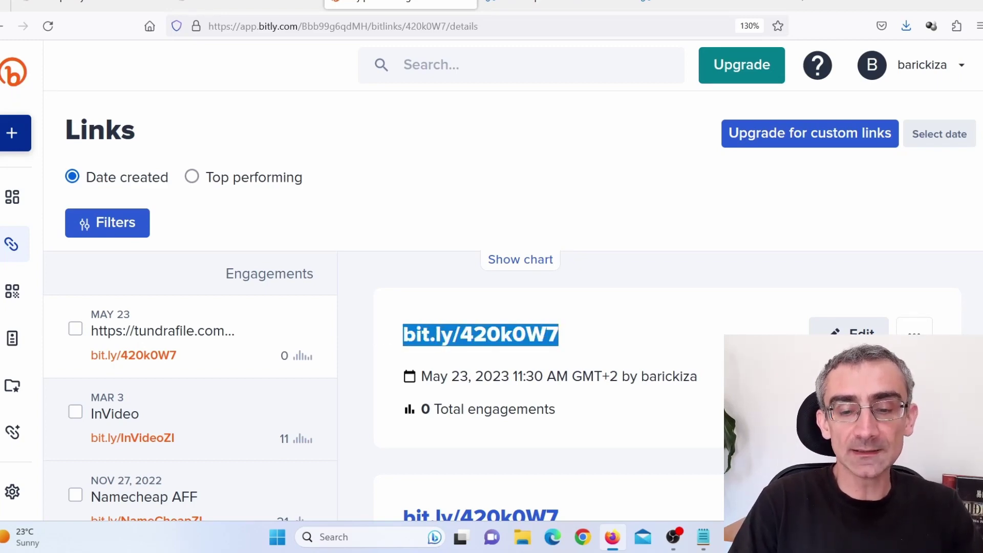
key("alt+Tab")
key("ctrl+v")
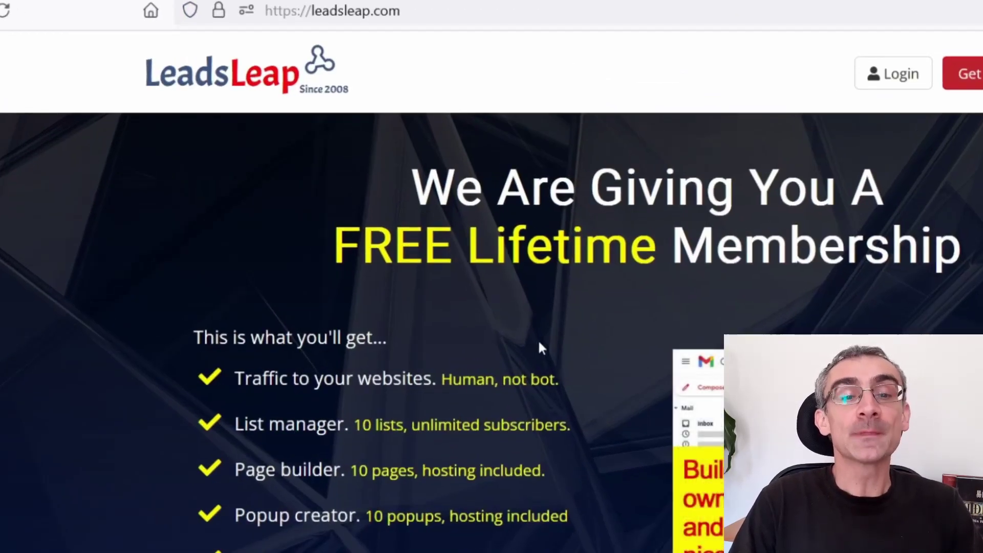
Highlight the FREE Lifetime Membership headline and scroll through the LeadsLeap home page.
left_click_drag(455, 198, 976, 256)
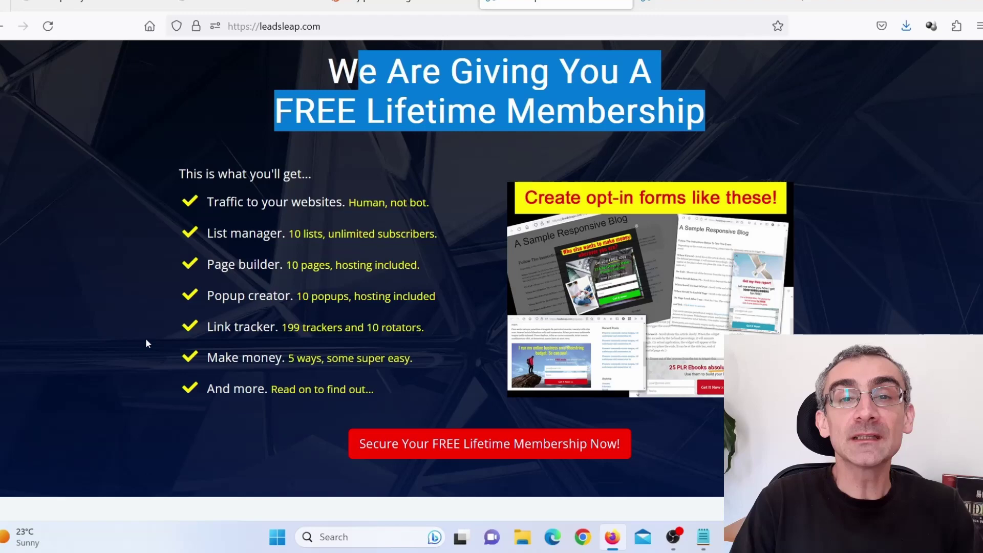
scroll(145, 342, "down", 4)
scroll(325, 371, "up", 5)
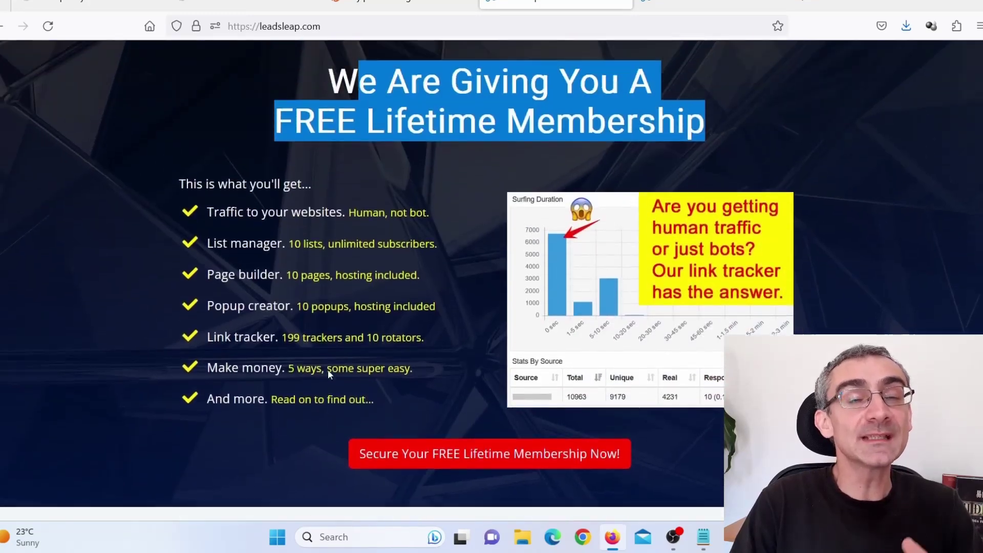
scroll(328, 369, "up", 2)
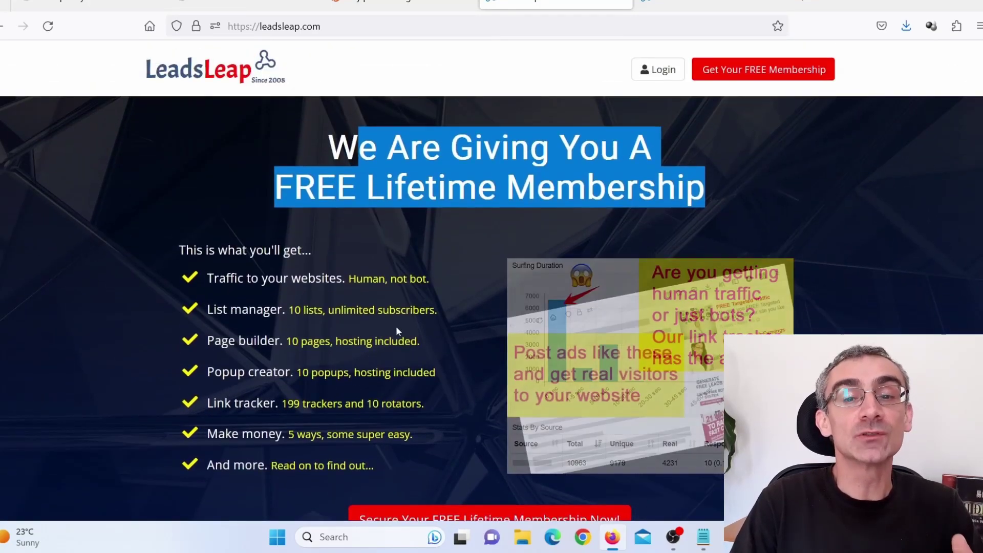
Bring up the Sign Up And Join Free form from 'Get Your FREE Membership'.
left_click(735, 67)
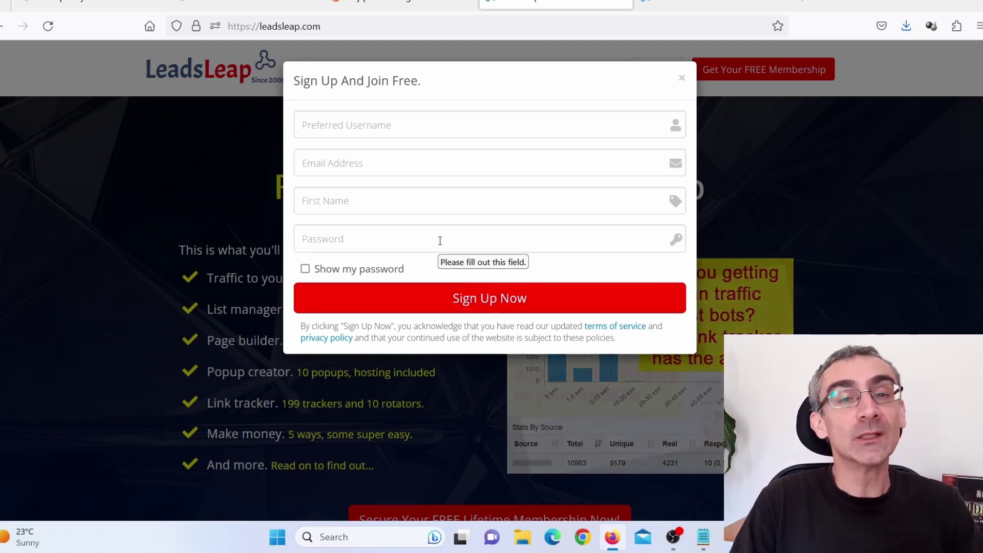
Switch to the LeadsLeap members dashboard and scroll through its account statistics.
key("ctrl+Tab")
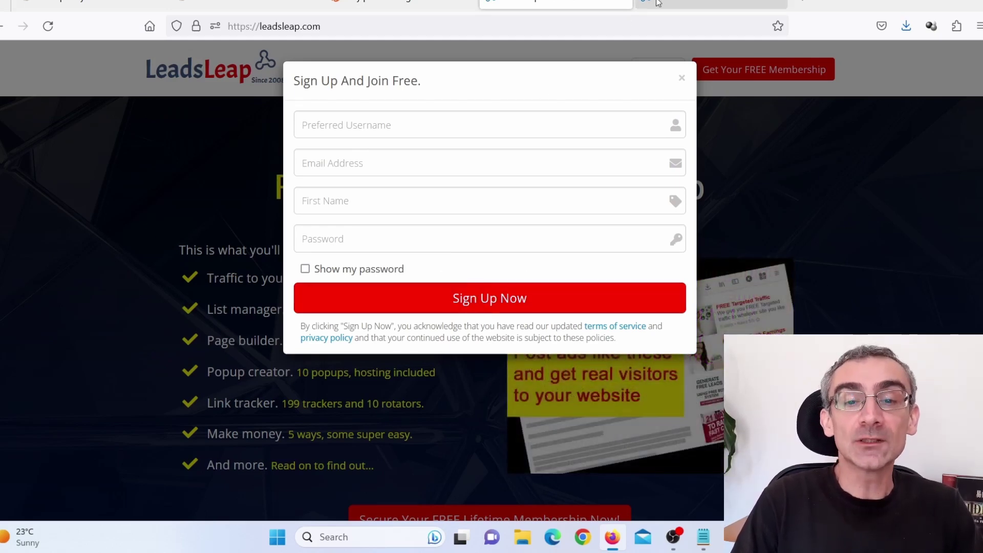
scroll(643, 344, "down", 14)
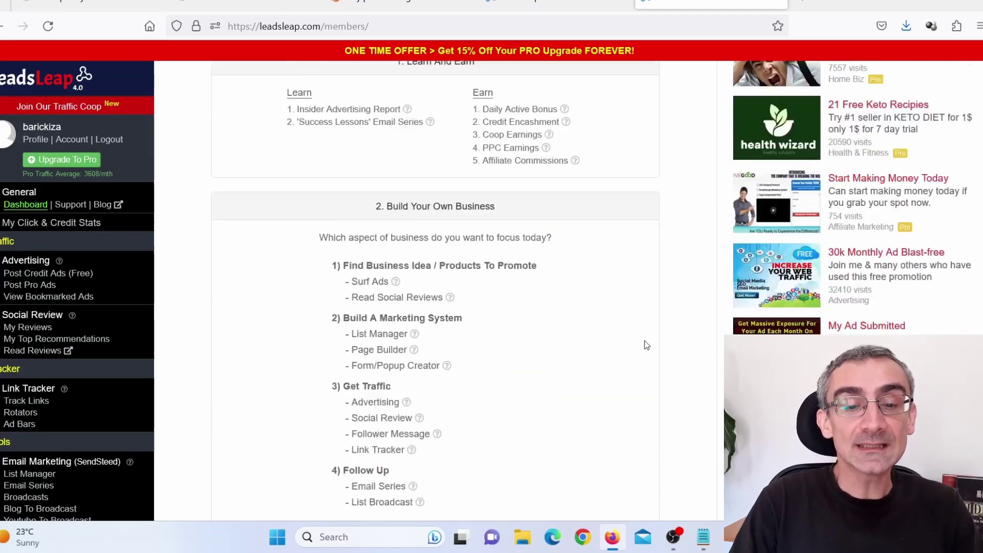
scroll(659, 334, "down", 2)
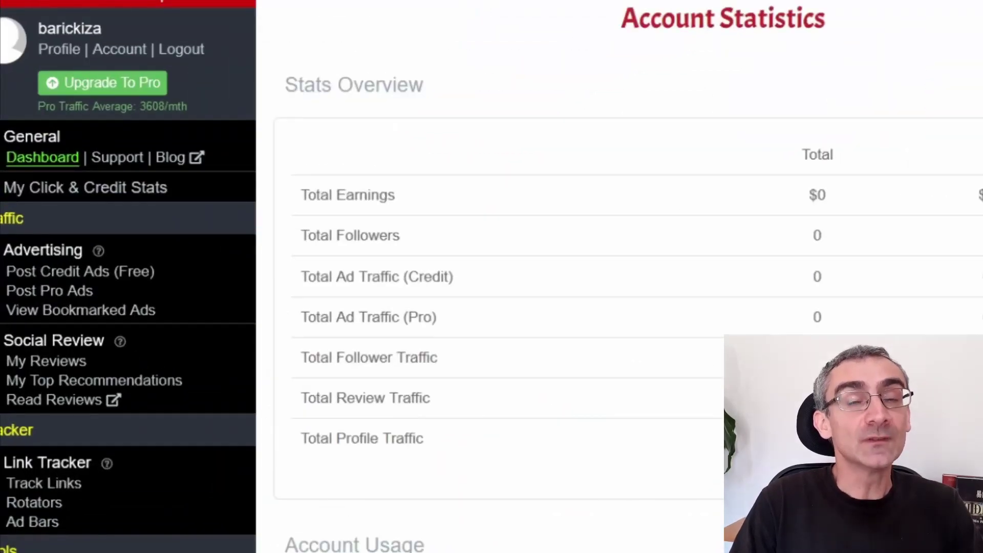
scroll(660, 333, "up", 3)
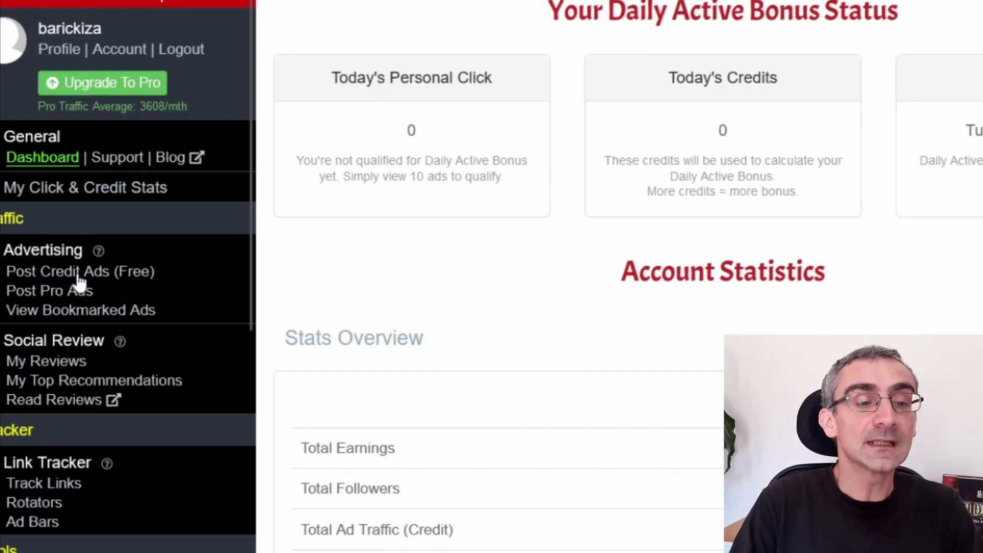
Open Post Credit Ads (Free) and paste bit.ly/420k0W7 into the new ad's URL field.
left_click(79, 272)
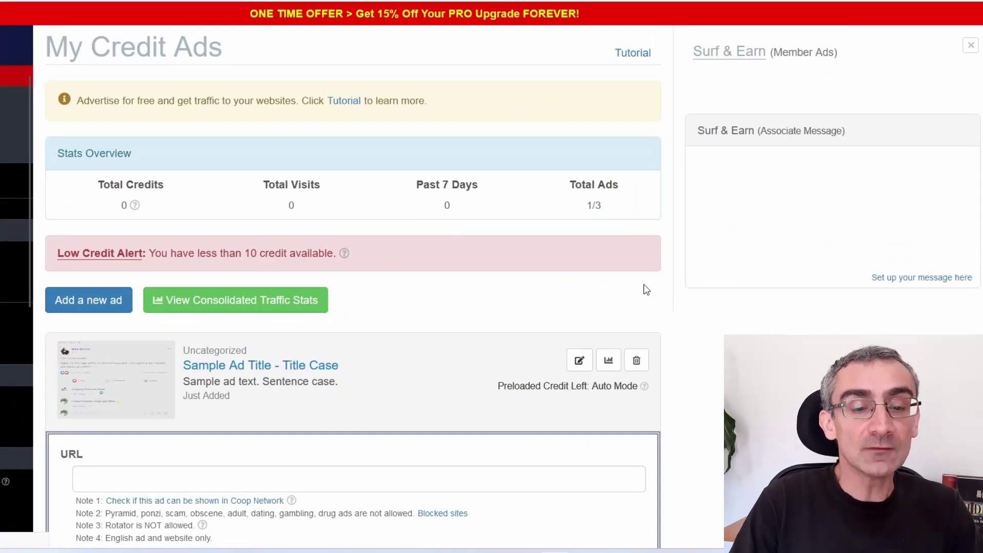
scroll(663, 287, "down", 6)
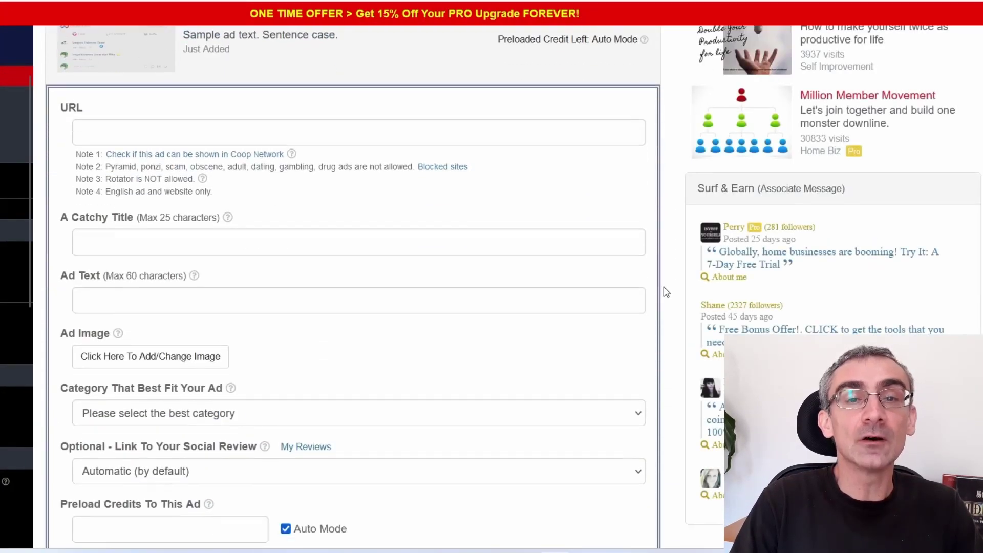
scroll(664, 287, "down", 2)
scroll(664, 287, "up", 4)
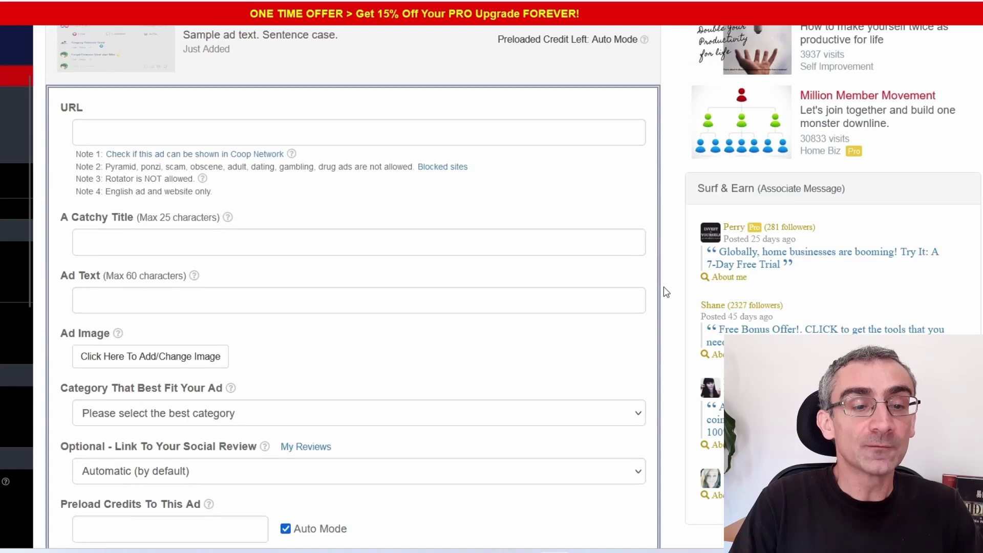
scroll(664, 287, "down", 2)
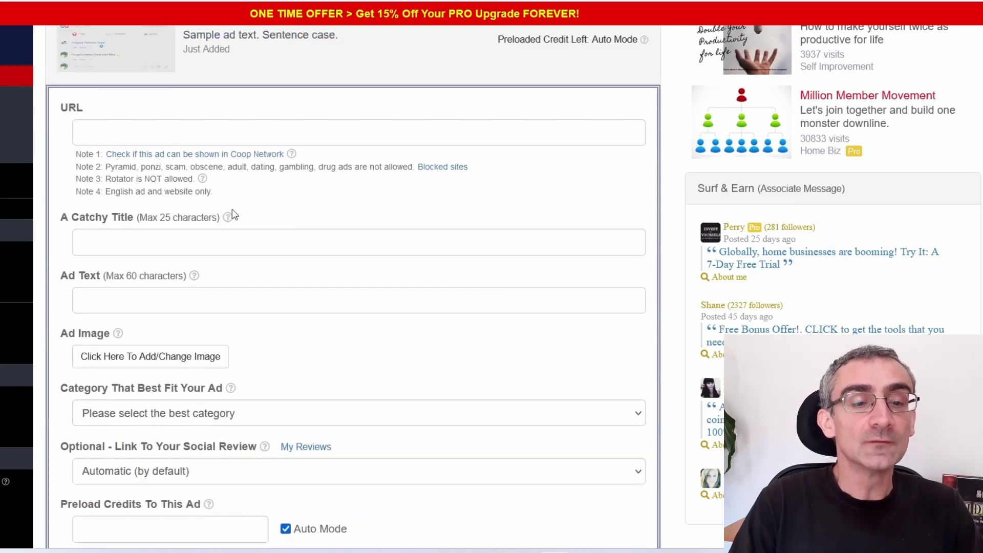
left_click(183, 138)
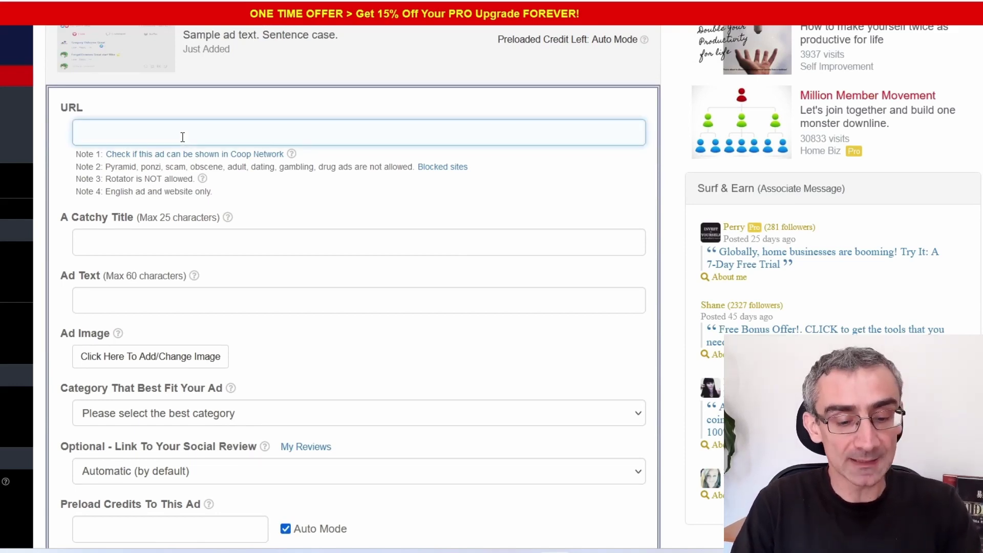
key("ctrl+v")
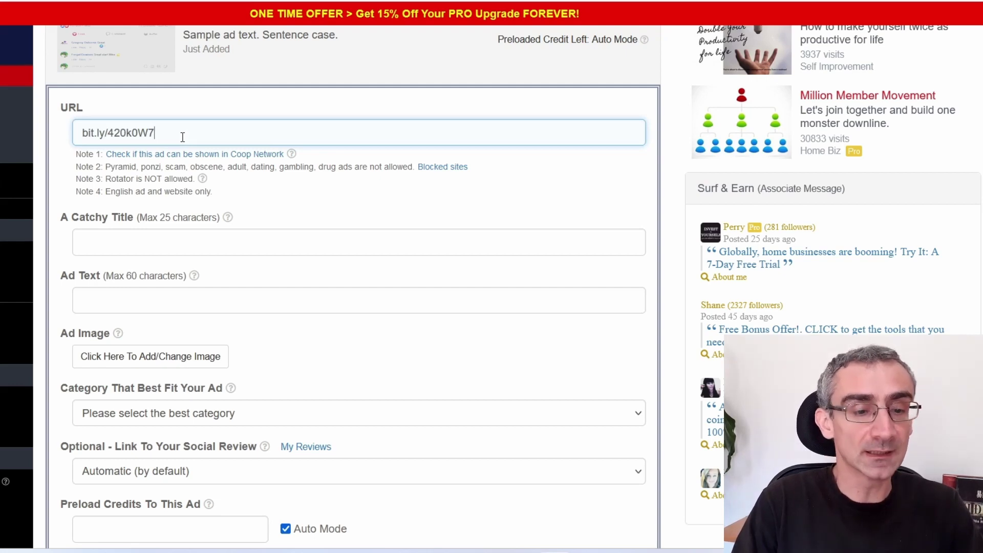
Copy the headline 'Install and Use the Starbucks App!' from the Starbucks notes.
left_click(156, 242)
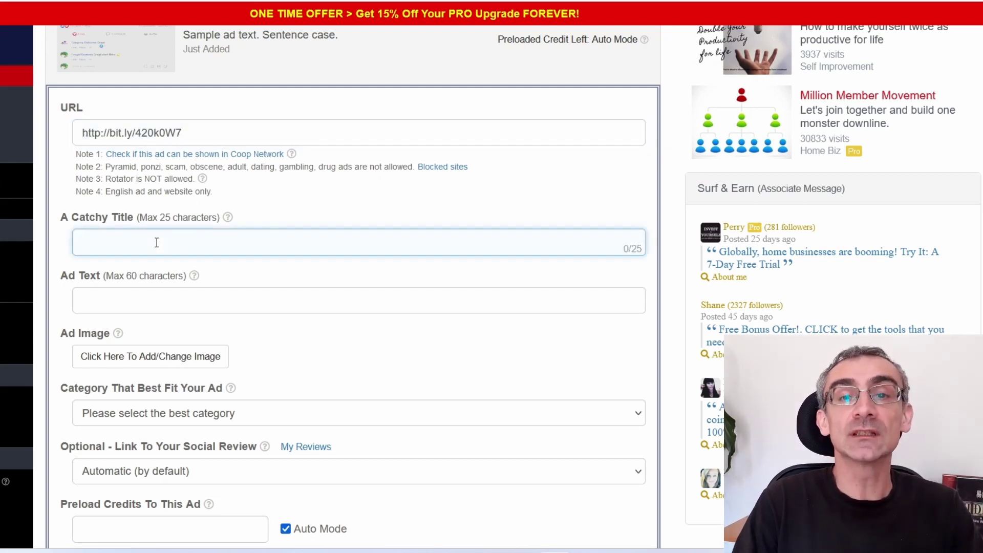
key("alt+Tab")
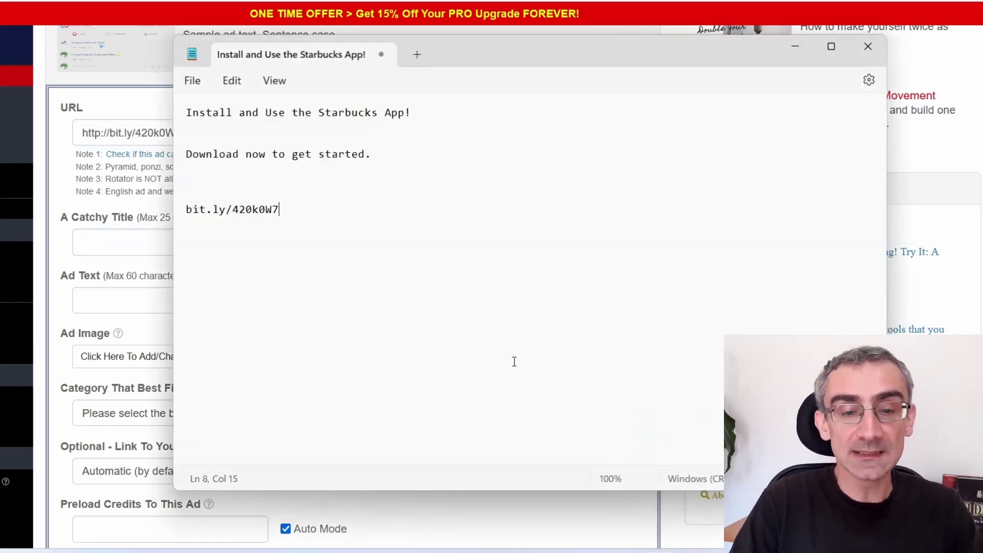
left_click(414, 110)
left_click(115, 123)
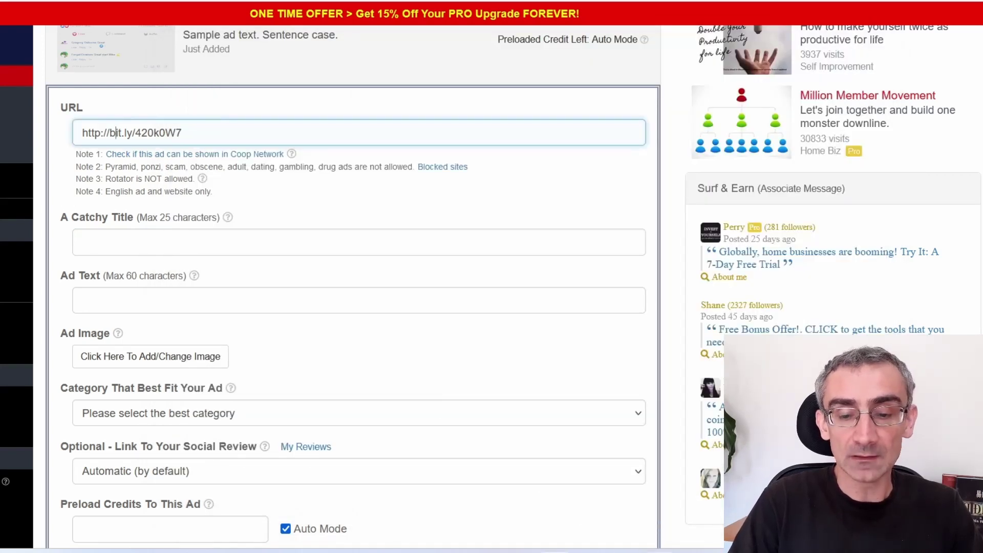
key("alt+Tab")
left_click(188, 111)
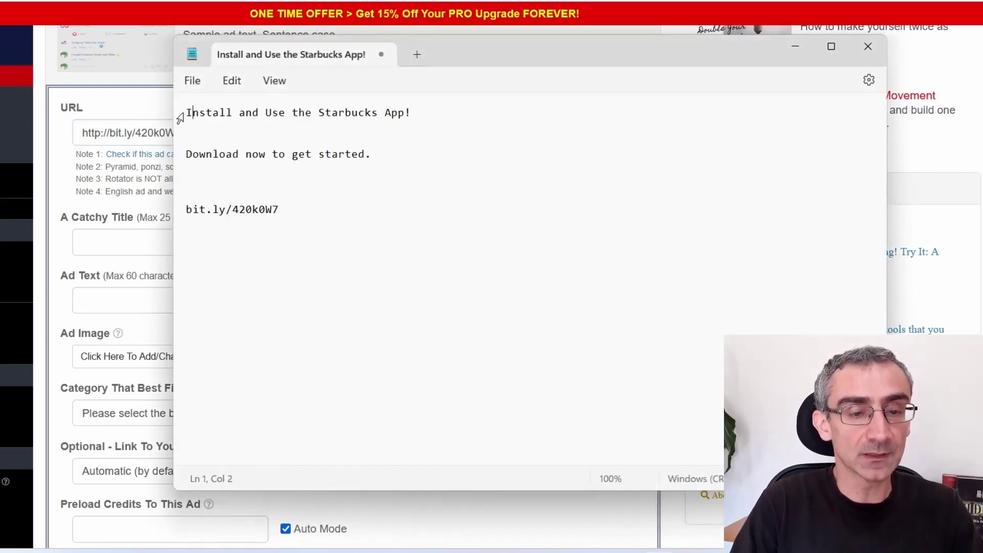
triple_click(180, 118)
key("ctrl+c")
Paste it into Catchy Title and delete 'Install and ' to leave 'Use the Starbucks App!'.
left_click(127, 238)
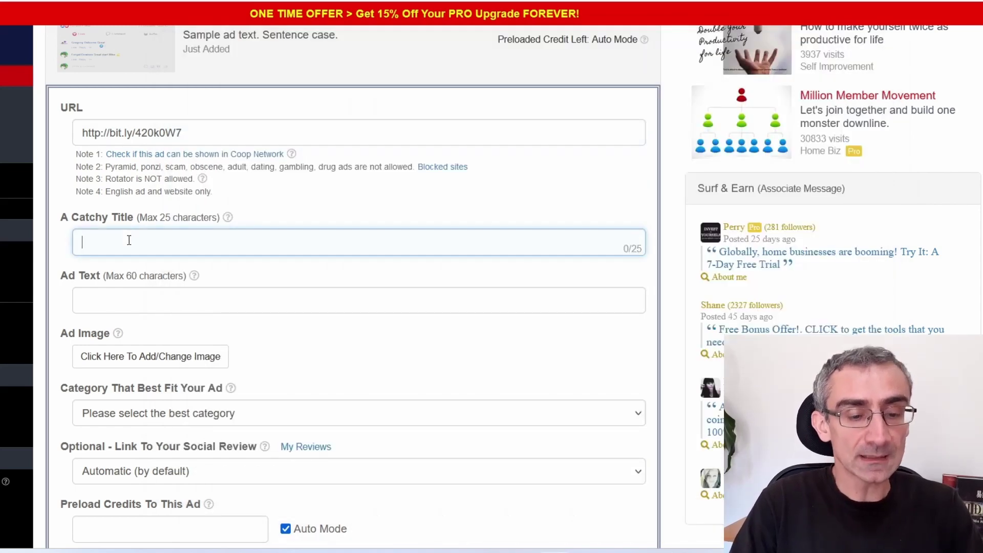
key("ctrl+v")
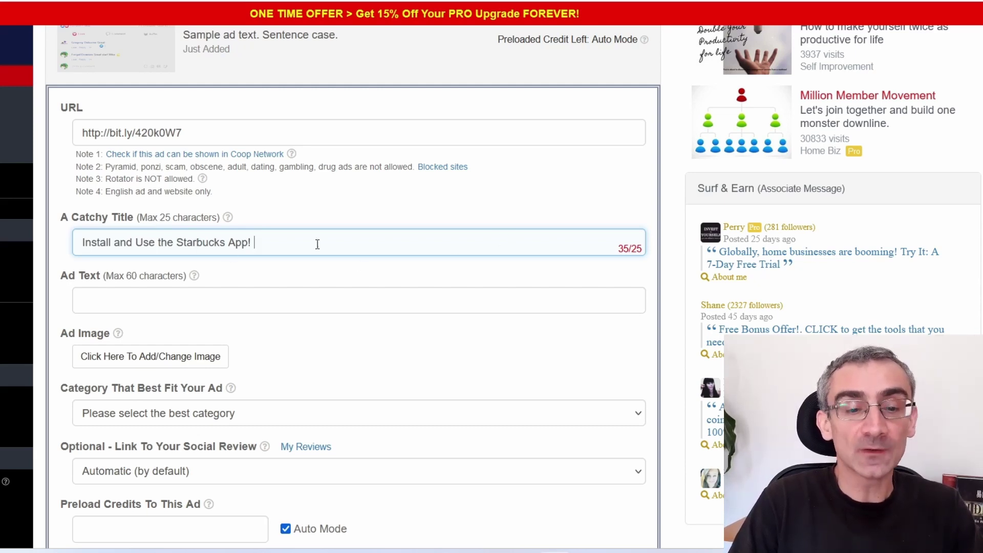
left_click_drag(136, 244, 47, 240)
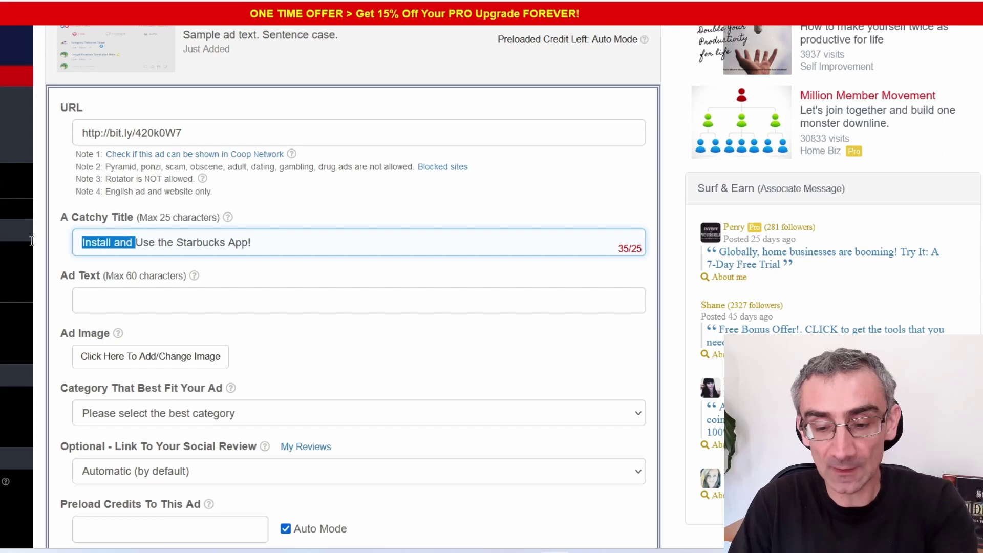
key("BackSpace")
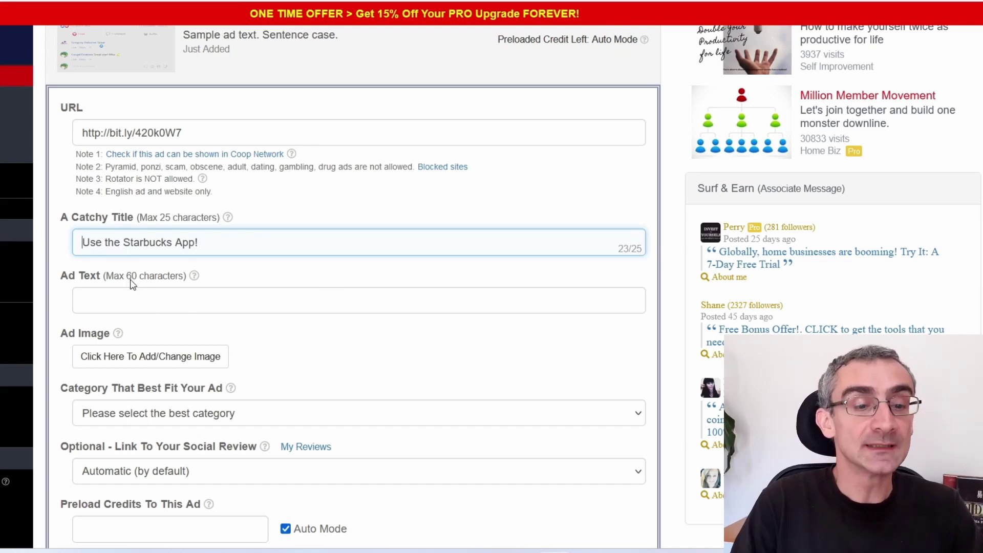
Copy the line 'Download now to get started.' from Notepad and paste it as the ad text.
left_click_drag(104, 279, 195, 287)
key("alt+Tab")
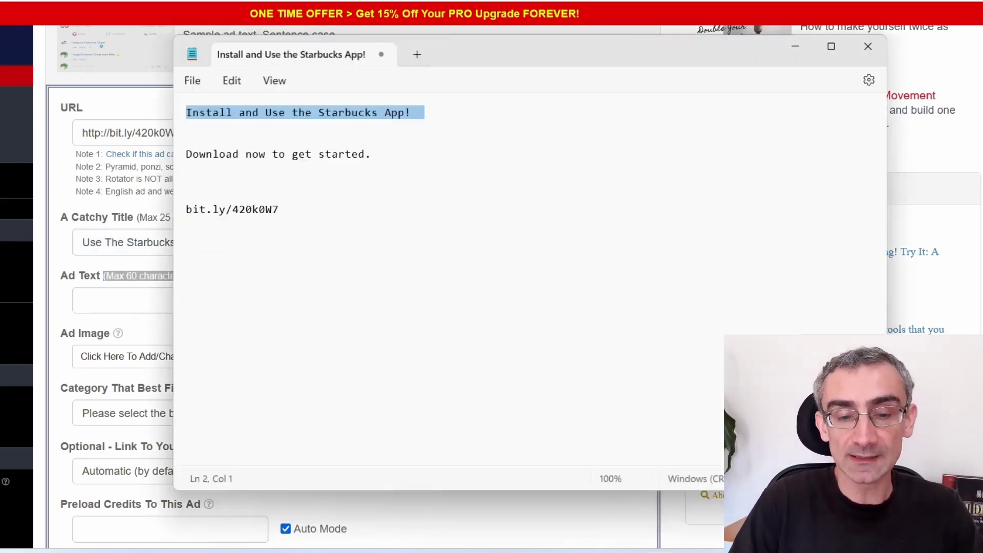
key("Down")
key("Down")
key("shift+Down")
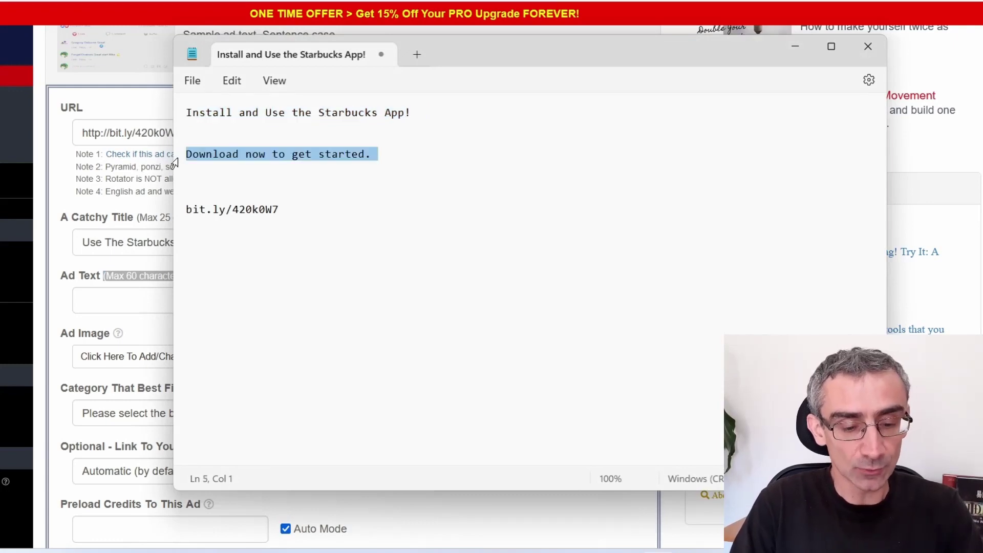
key("ctrl+c")
left_click(141, 307)
key("ctrl+v")
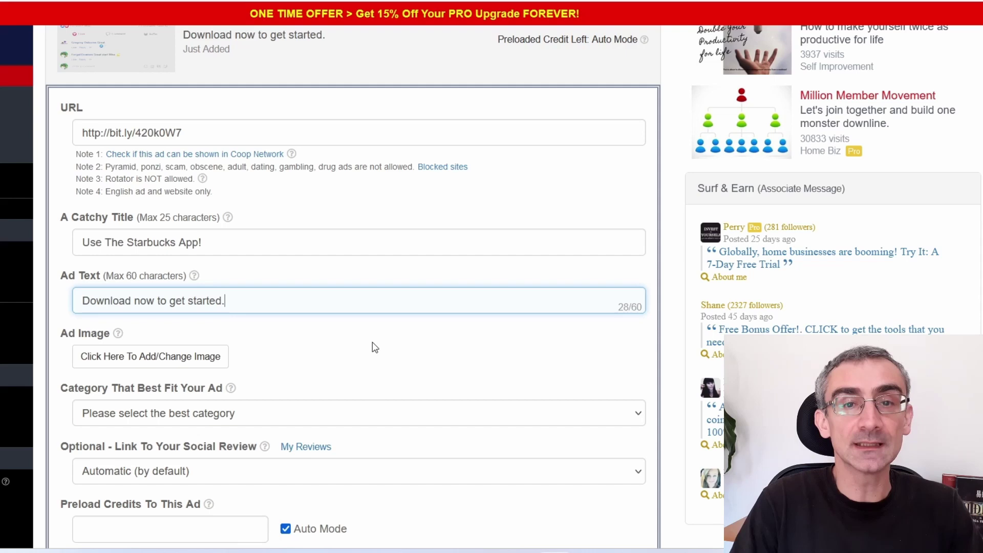
Upload the Starbucks app screenshot, adjust its crop, and confirm it as the ad image.
left_click(159, 361)
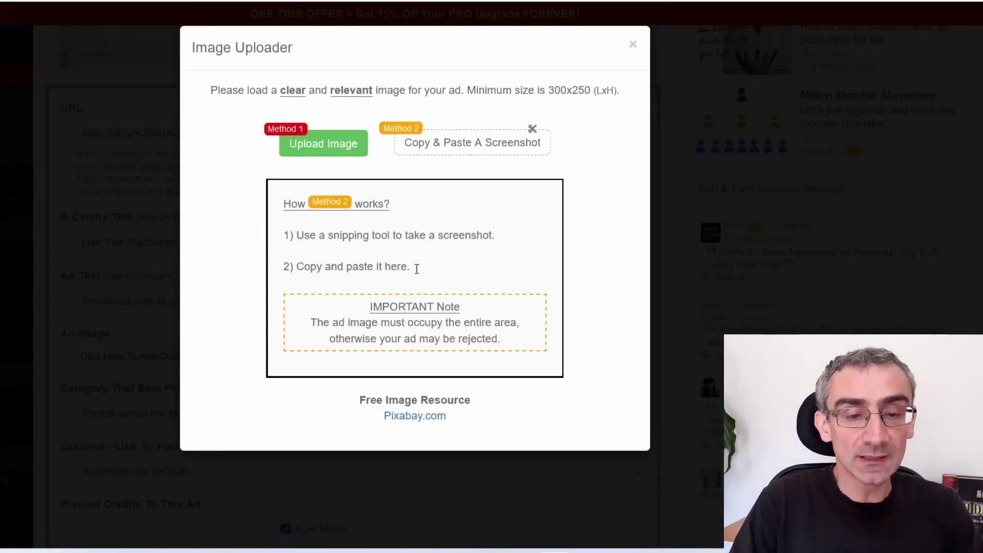
left_click(340, 153)
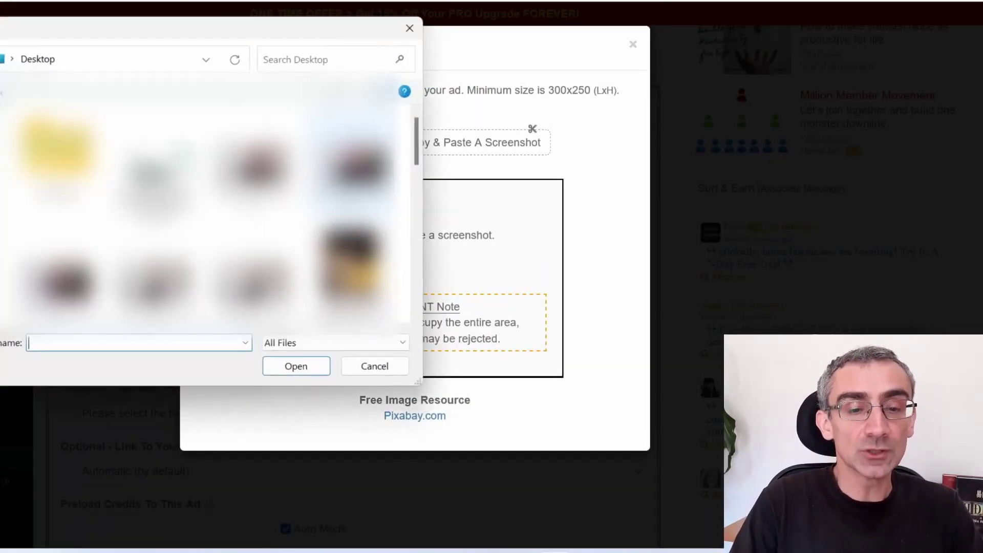
double_click(154, 168)
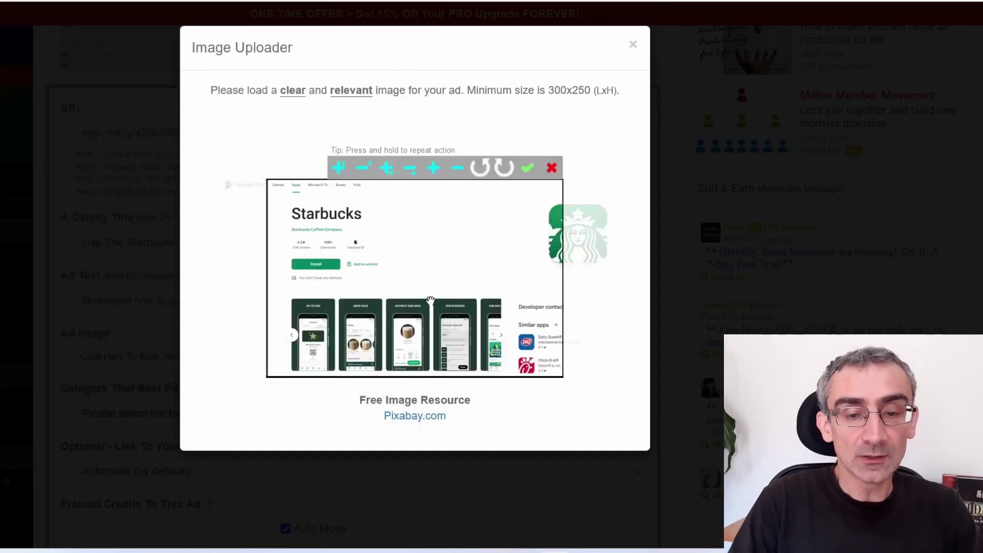
mouse_move(407, 258)
left_mouse_down()
mouse_move(384, 259)
mouse_move(446, 224)
mouse_move(440, 263)
mouse_move(415, 272)
mouse_move(409, 261)
mouse_move(408, 272)
left_mouse_up()
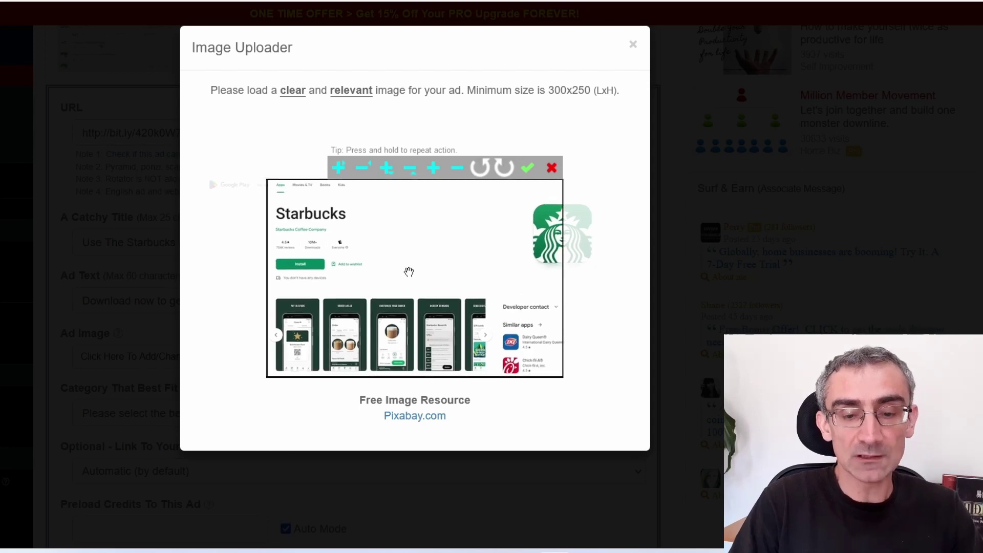
left_click(529, 167)
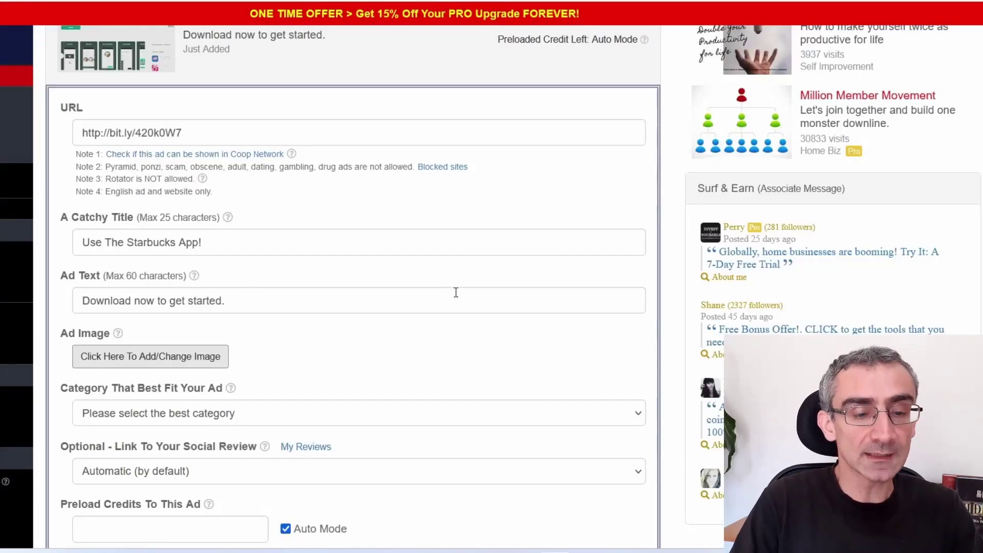
Choose Health & Fitness from the ad Category dropdown.
scroll(281, 318, "up", 3)
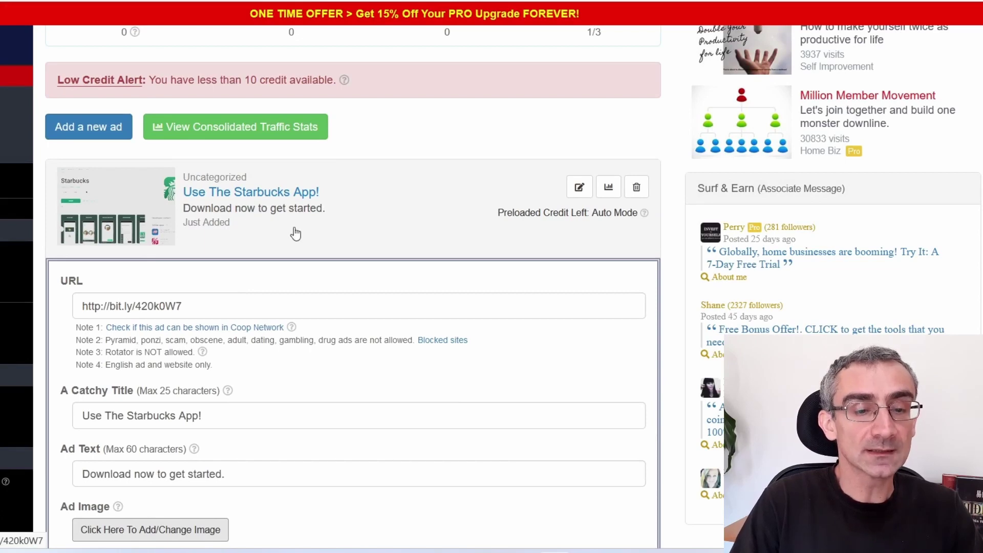
scroll(429, 391, "down", 6)
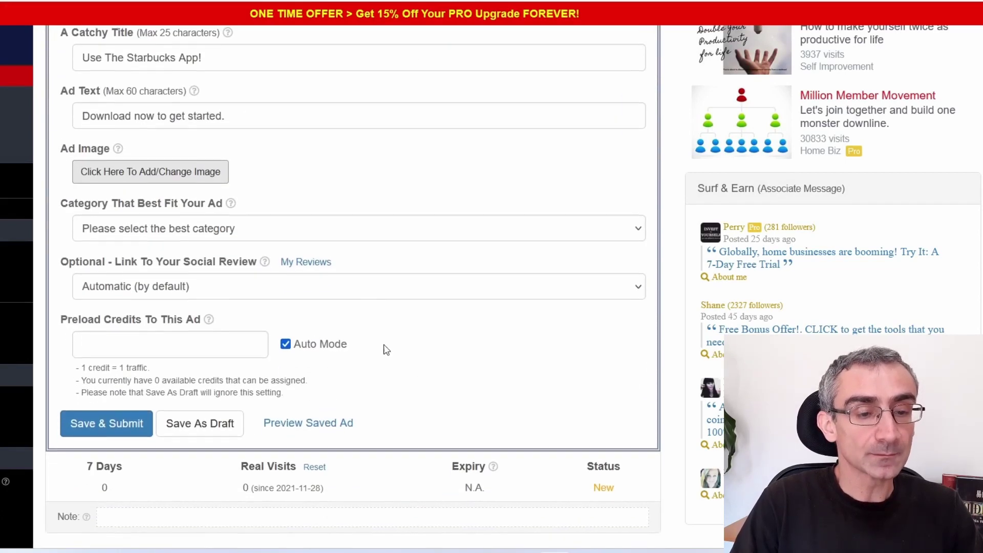
left_click(138, 231)
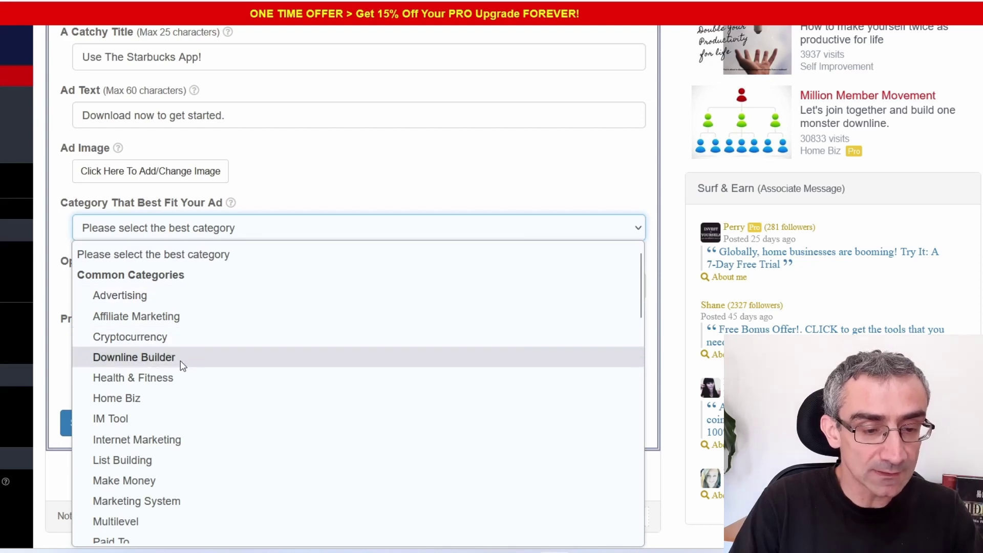
scroll(180, 363, "down", 2)
scroll(184, 378, "up", 2)
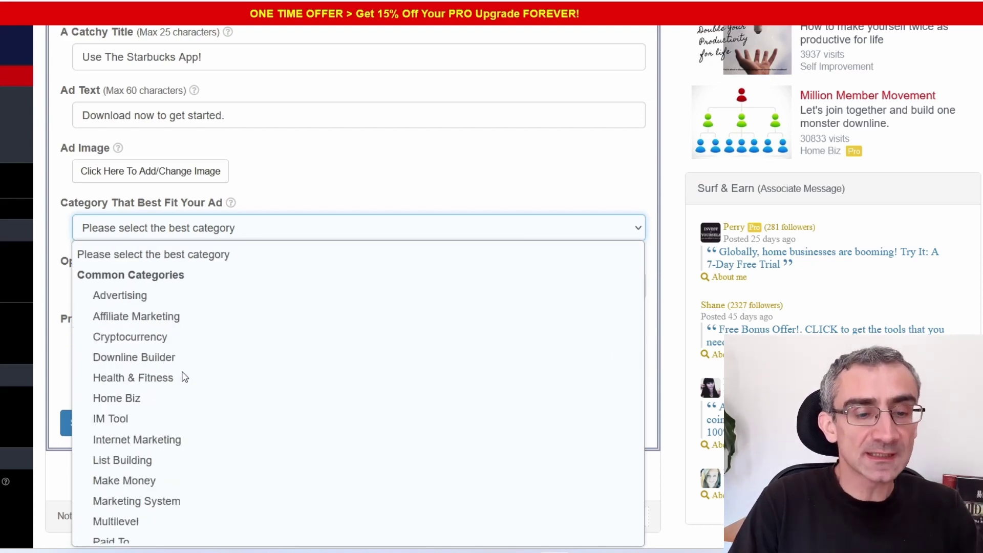
left_click(155, 379)
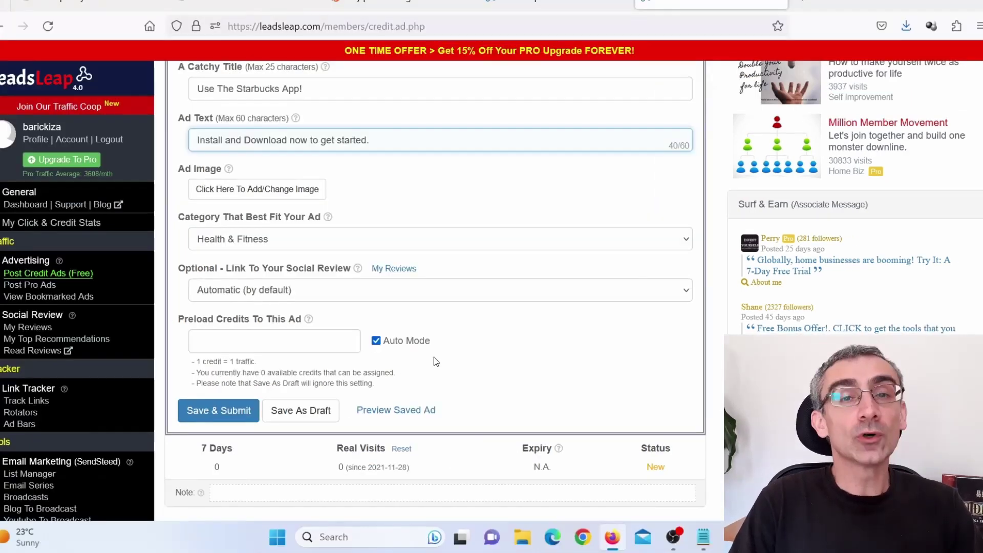
Save & Submit the Starbucks ad and dismiss the 10-credit shortfall alert, leaving it as draft.
left_click(220, 409)
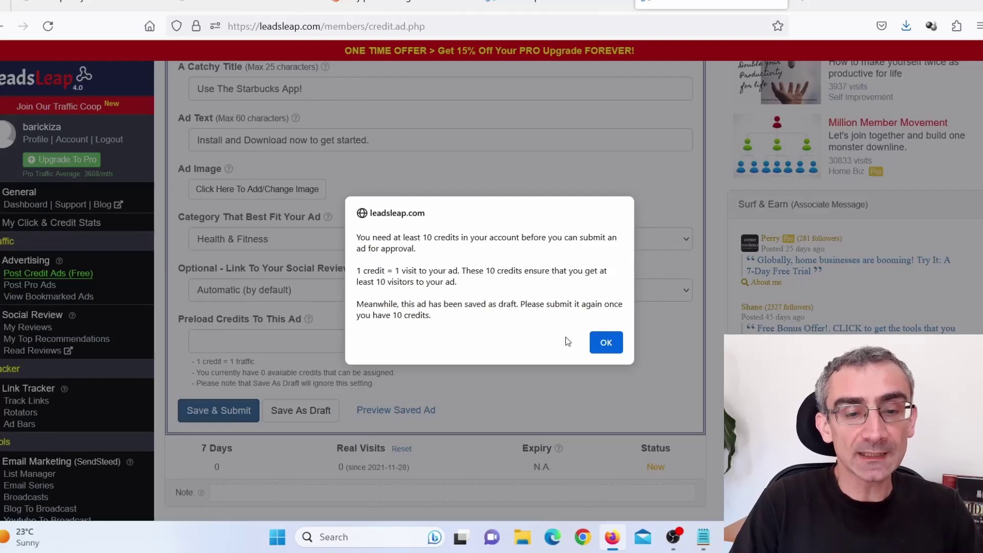
left_click_drag(391, 241, 425, 249)
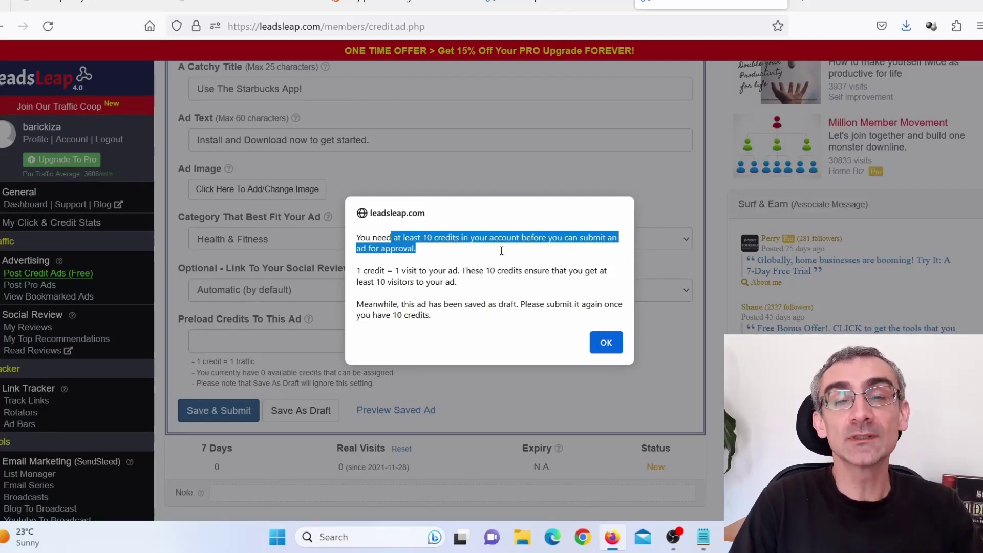
left_click(606, 342)
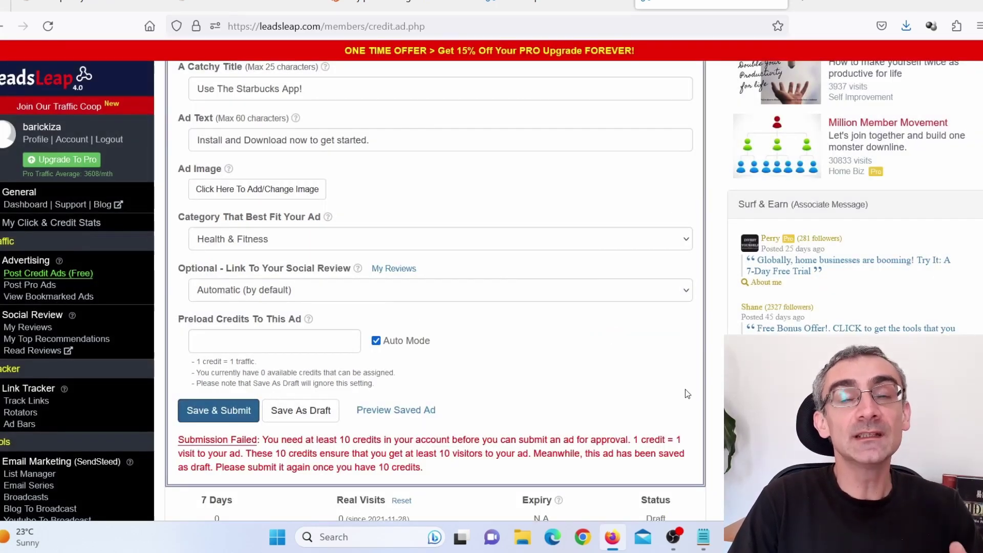
Go to the Dashboard from the sidebar and scroll through its Featured Social Reviews section.
scroll(685, 389, "up", 10)
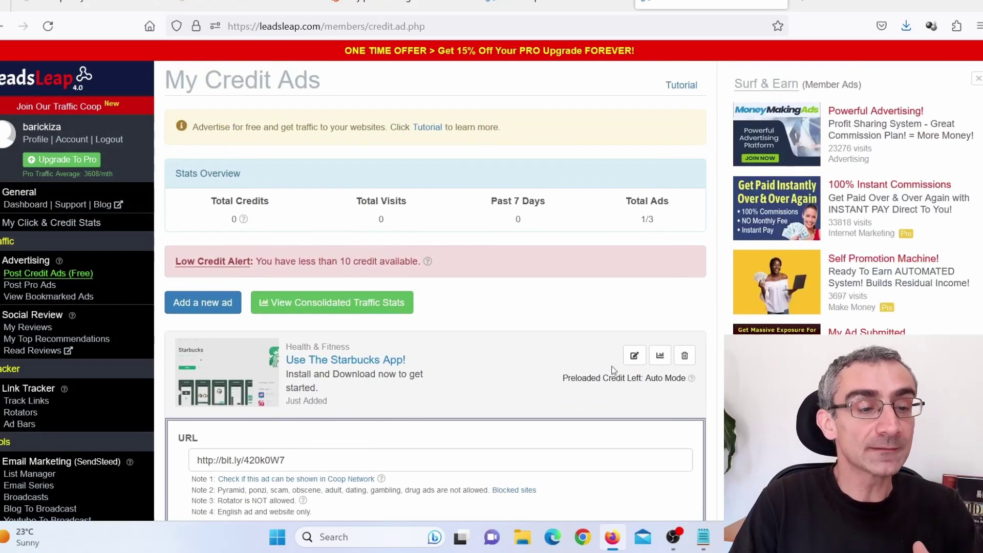
left_click(33, 207)
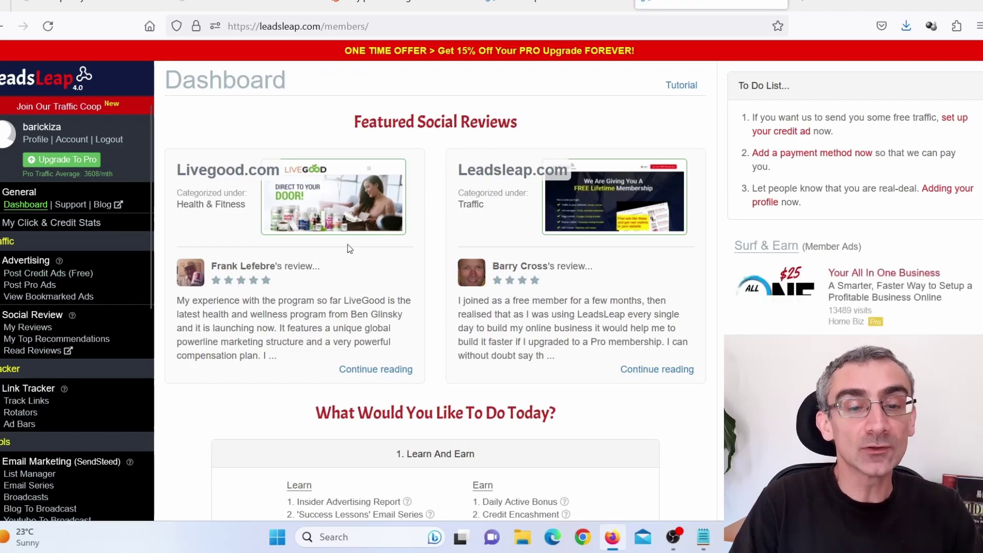
scroll(873, 262, "down", 5)
scroll(842, 289, "down", 2)
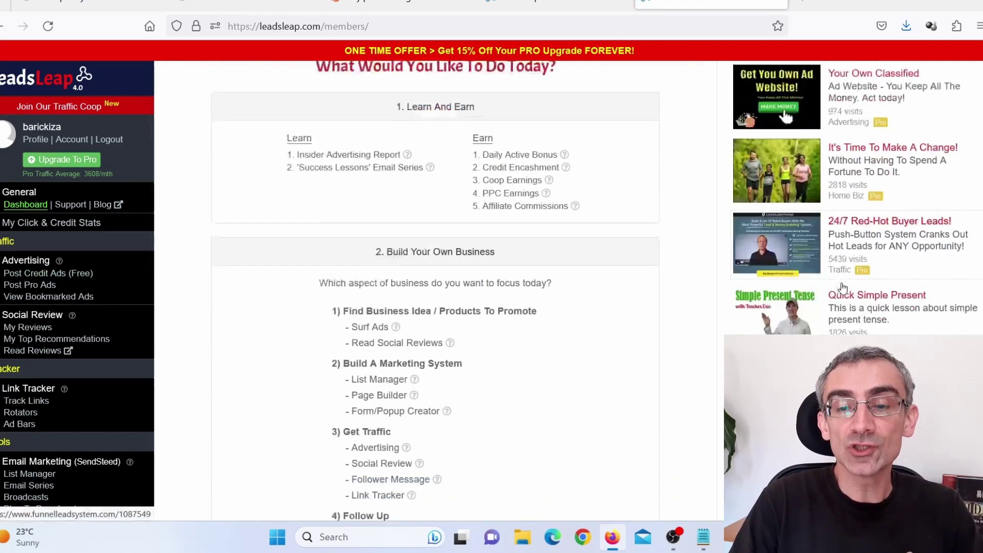
scroll(888, 328, "up", 7)
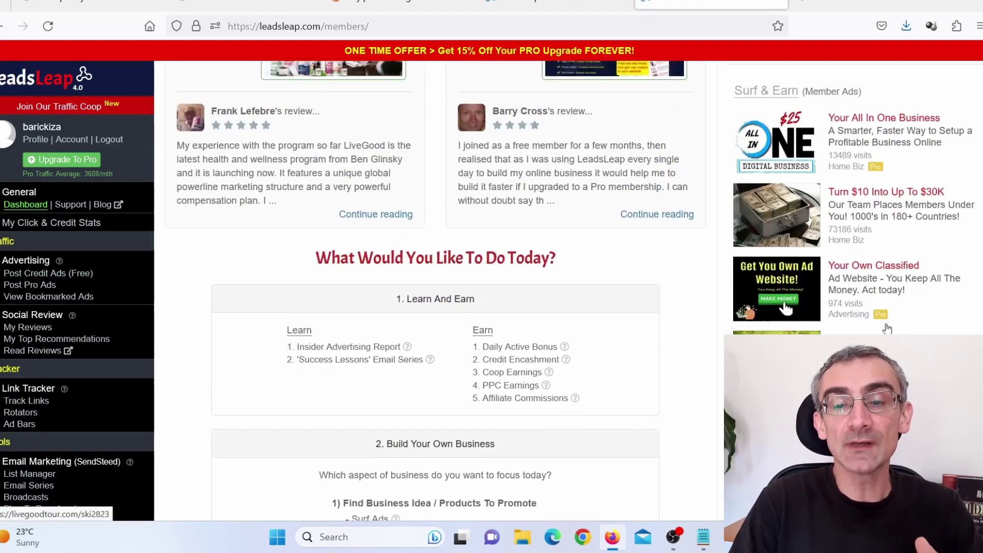